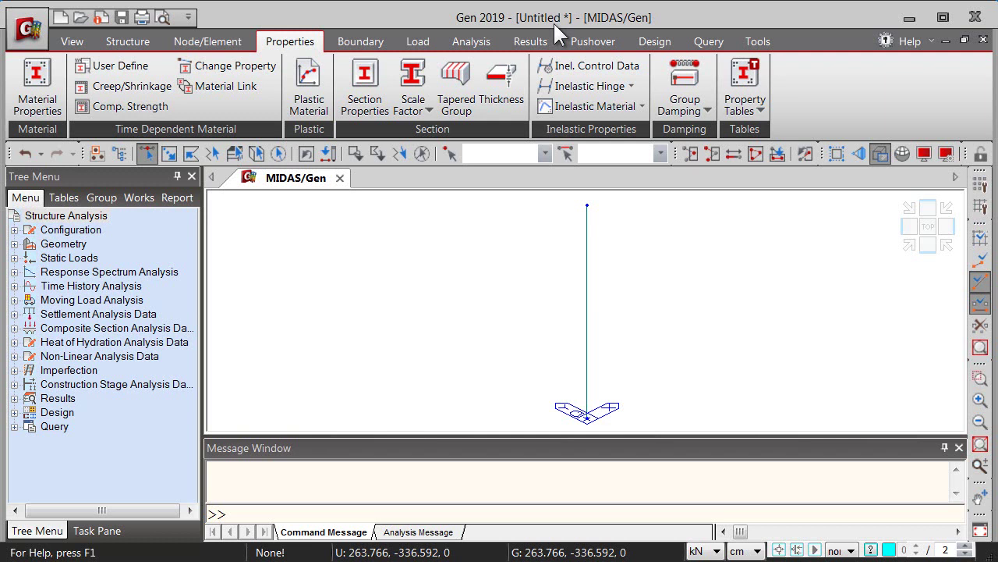
- Add a new section from Section Properties, opening Section Data for section ID 1
{"action": "left_click", "coordinate": [365, 100]}
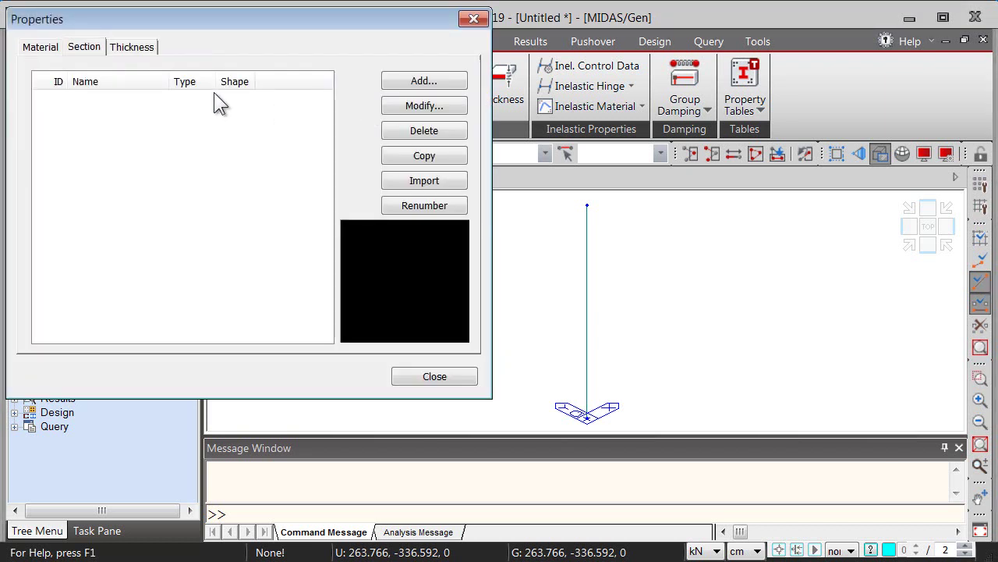
{"action": "left_click", "coordinate": [439, 78]}
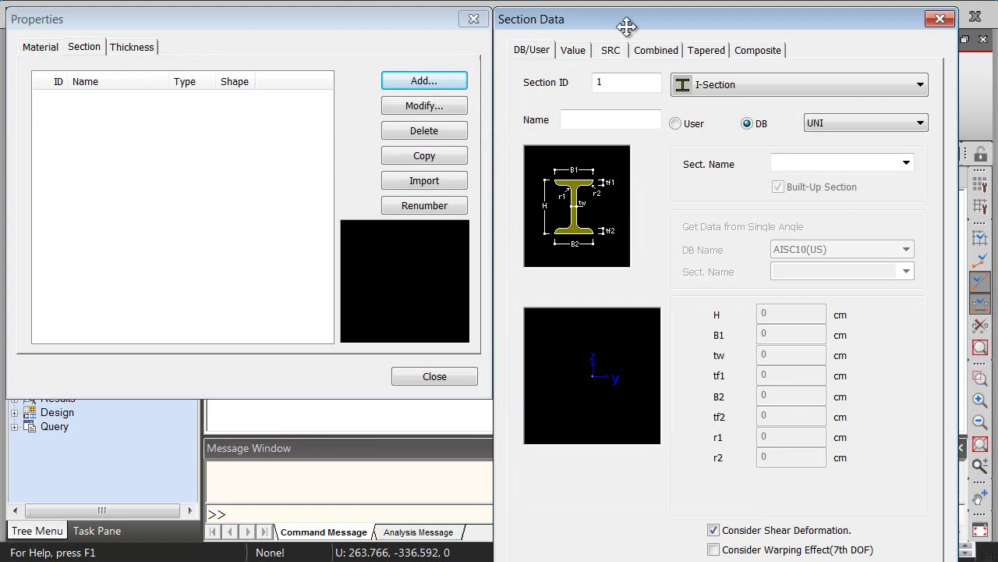
- Step through the Combined shapes to I-shape with Plate, checking the AutoCAD I-section drawing
{"action": "left_click", "coordinate": [659, 49]}
{"action": "left_click", "coordinate": [734, 84]}
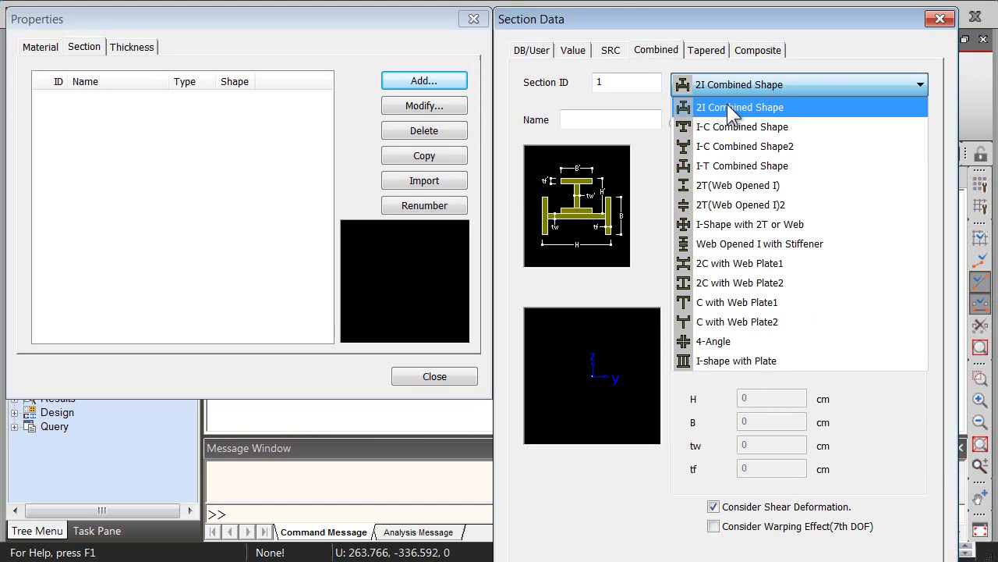
{"action": "key", "text": "Escape"}
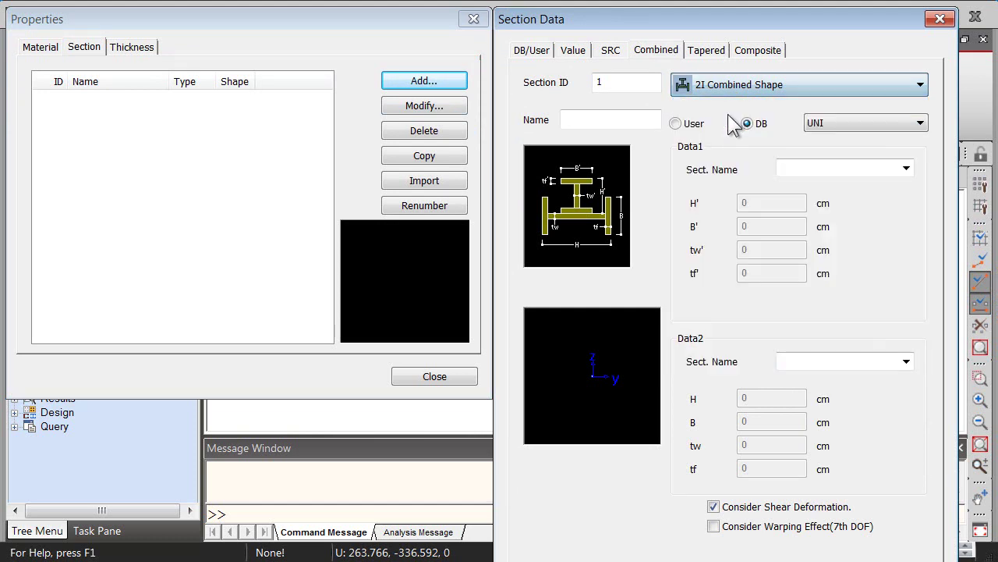
{"action": "key", "text": "Down"}
{"action": "key", "text": "Down"}
{"action": "key", "text": "Down"}
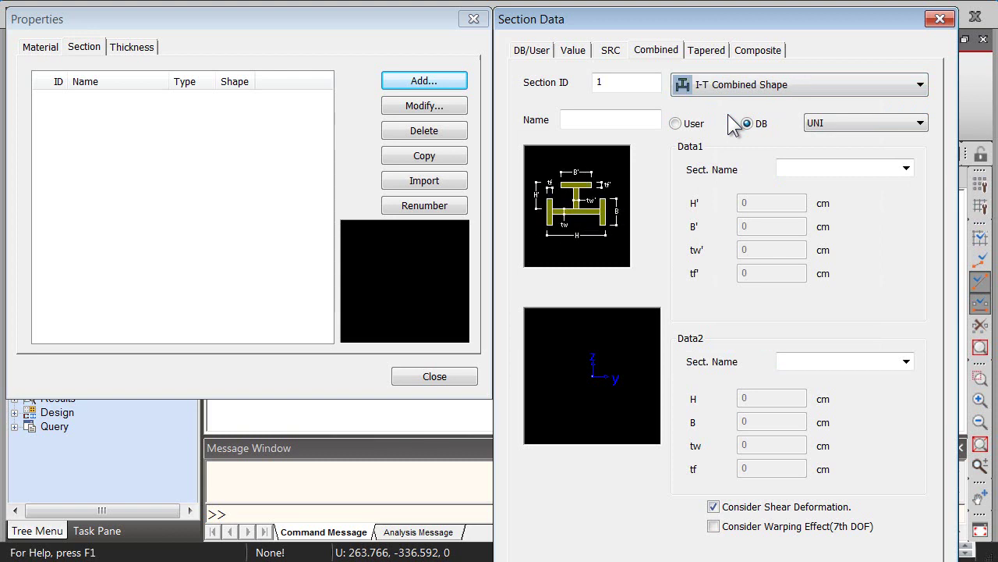
{"action": "key", "text": "Down"}
{"action": "key", "text": "Down"}
{"action": "key", "text": "Down"}
{"action": "key", "text": "Down"}
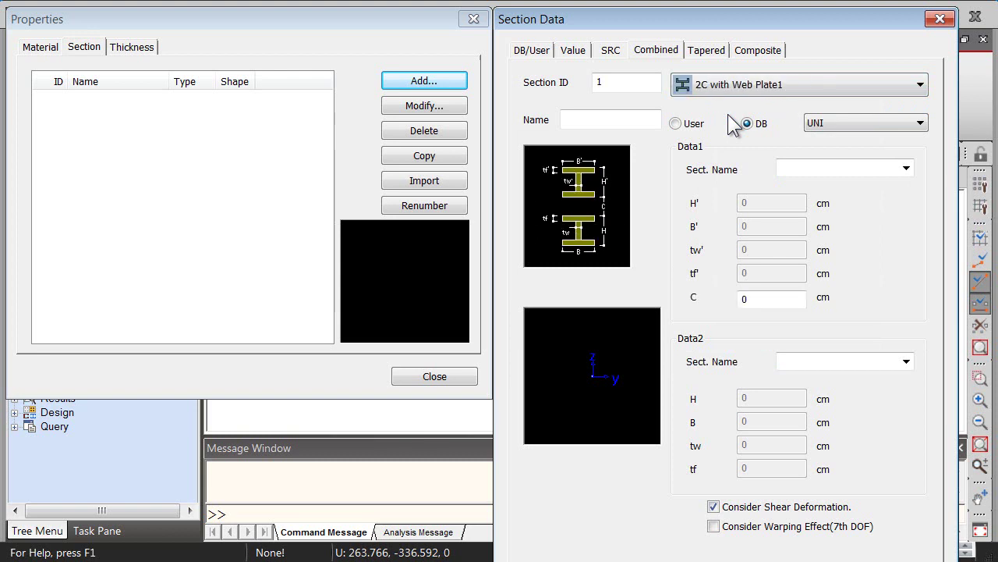
{"action": "key", "text": "Down"}
{"action": "key", "text": "Down"}
{"action": "key", "text": "Down"}
{"action": "key", "text": "Down"}
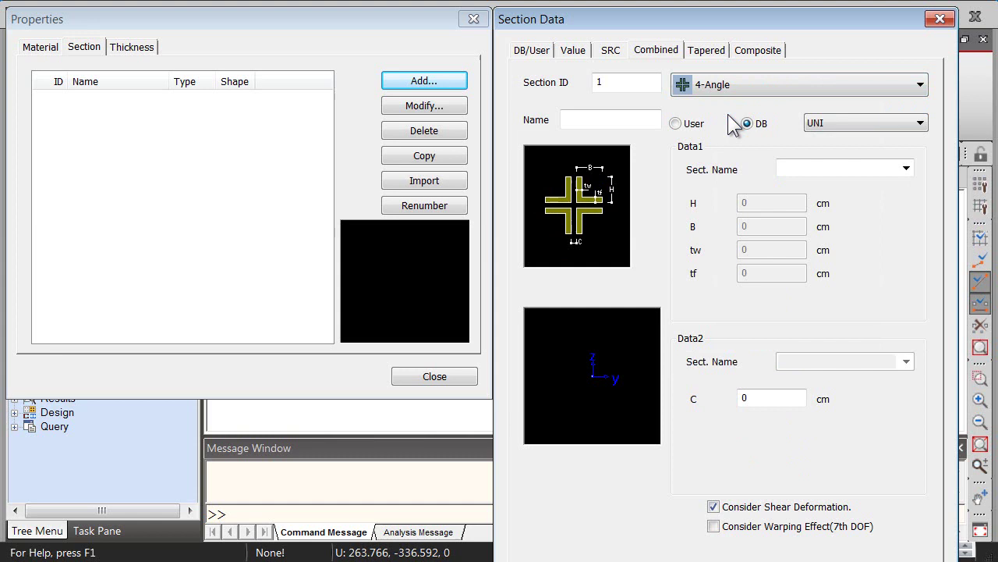
{"action": "key", "text": "Down"}
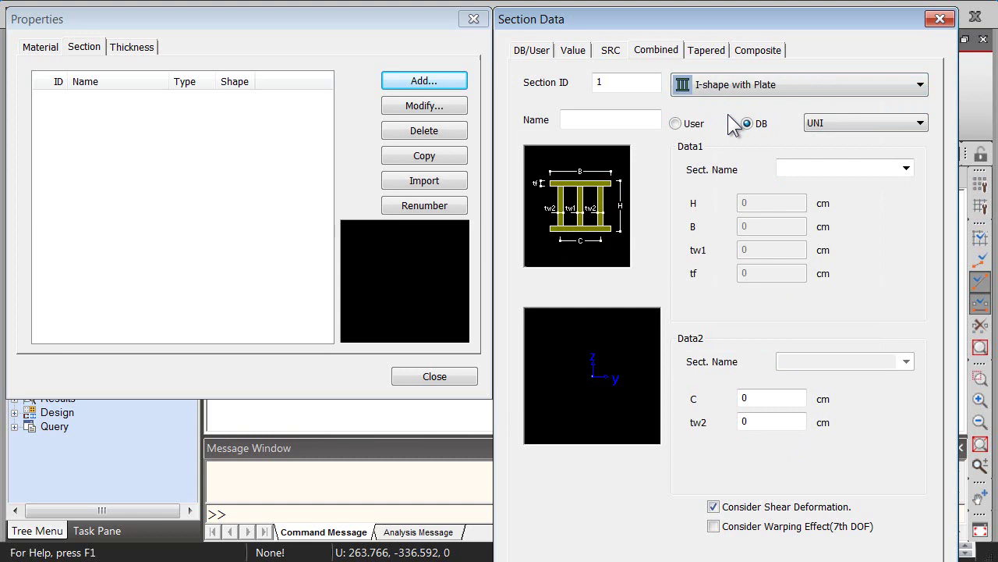
{"action": "key", "text": "alt+Tab"}
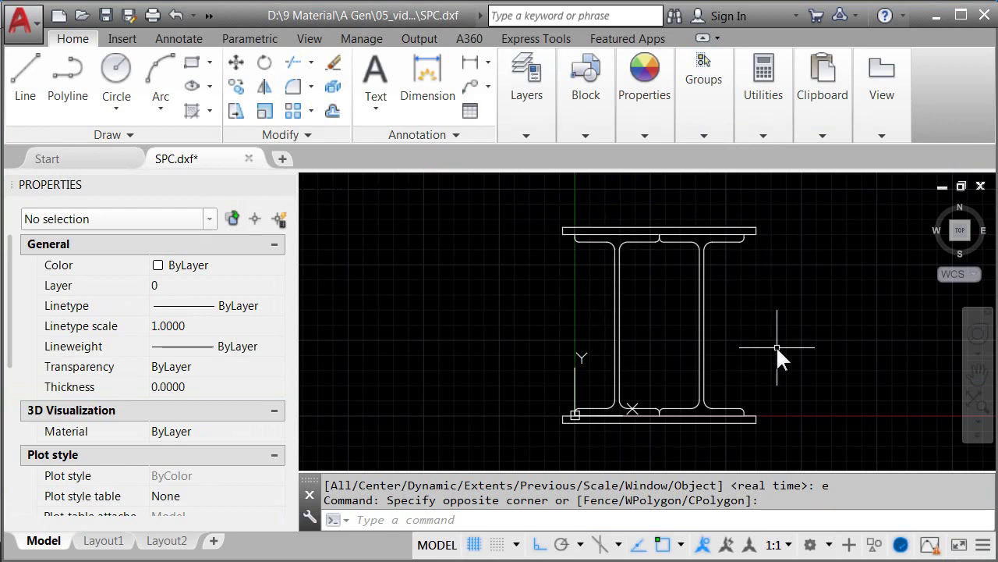
{"action": "key", "text": "alt+Tab"}
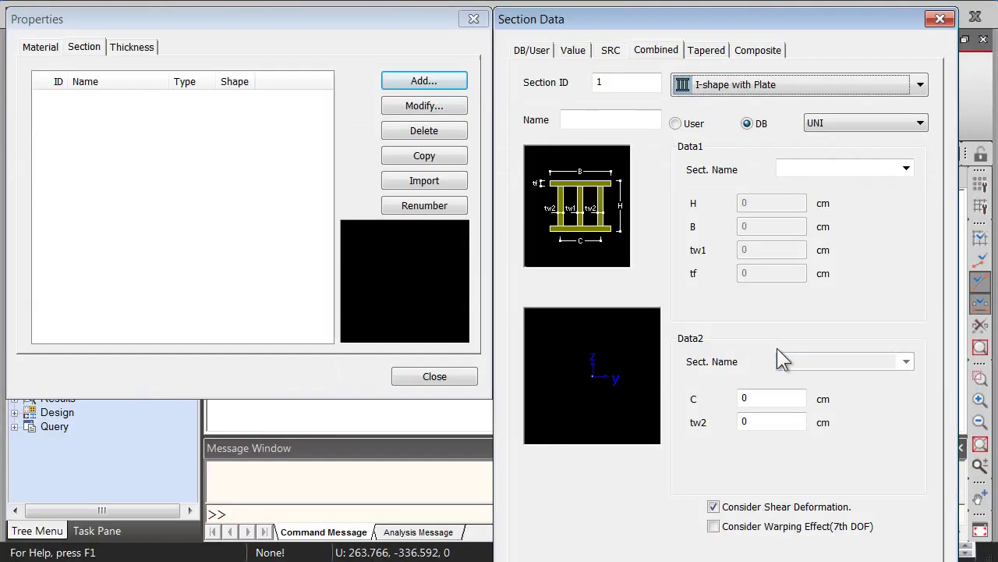
- Close Section Data and Properties, then launch the Sectional Property Calculator from Tools
{"action": "left_click", "coordinate": [942, 19]}
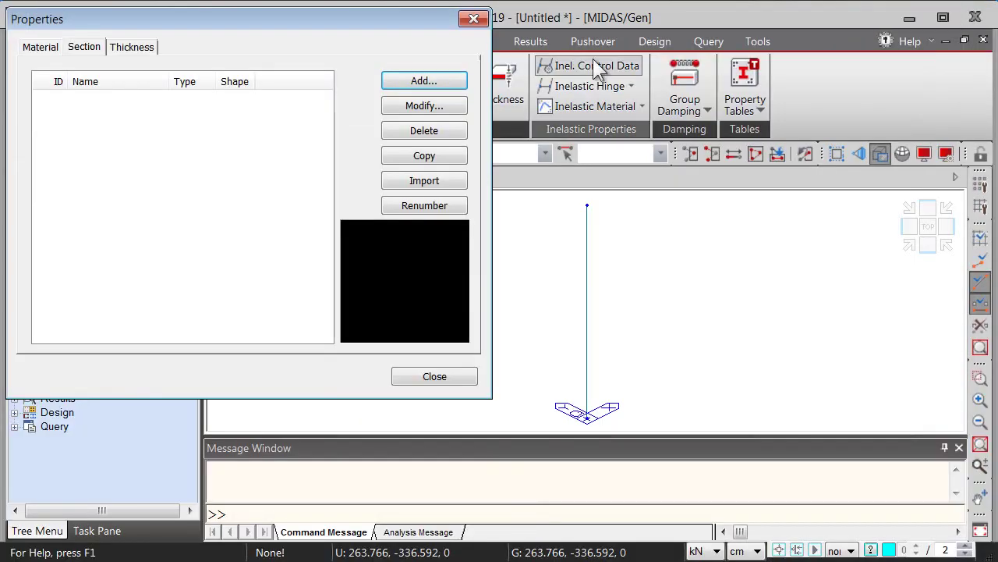
{"action": "left_click", "coordinate": [473, 19]}
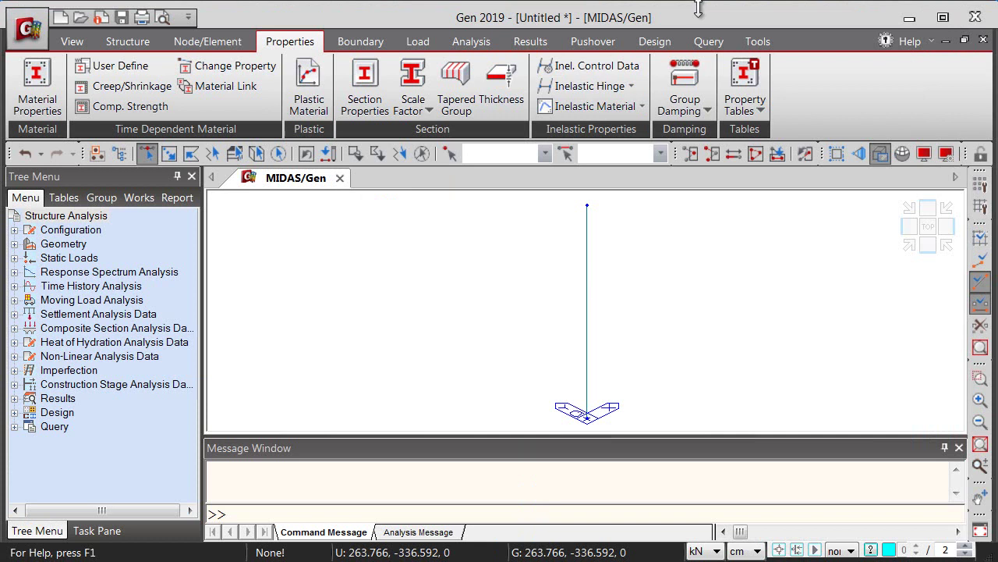
{"action": "left_click", "coordinate": [753, 43]}
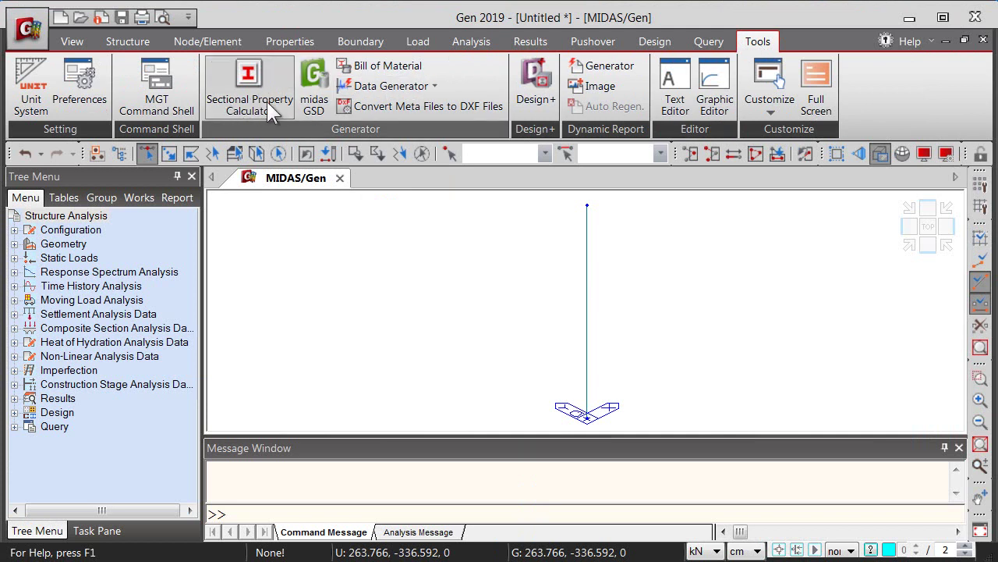
{"action": "left_click", "coordinate": [242, 90]}
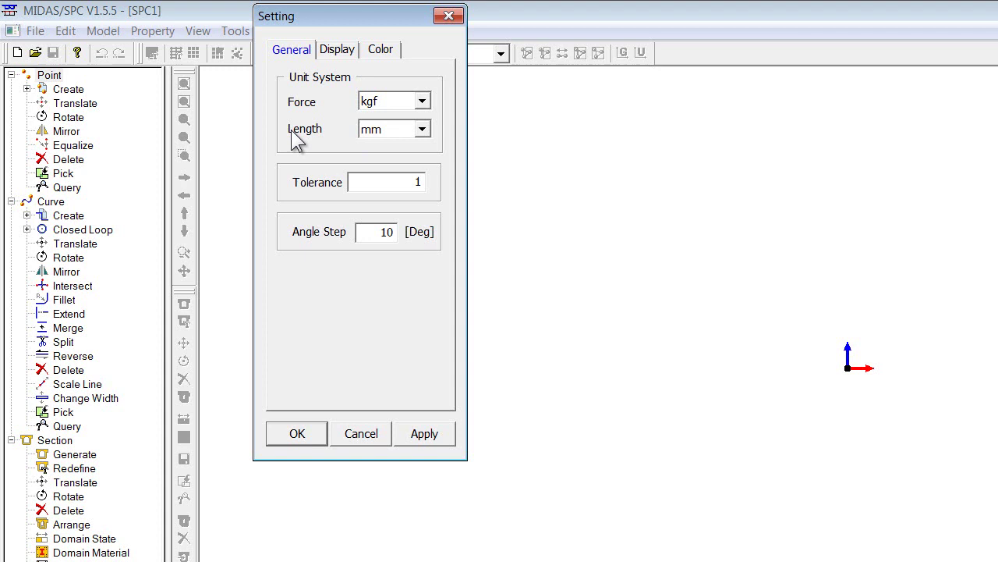
- Change the MIDAS/SPC length unit to cm, keeping kgf force, and confirm the settings
{"action": "left_click", "coordinate": [381, 131]}
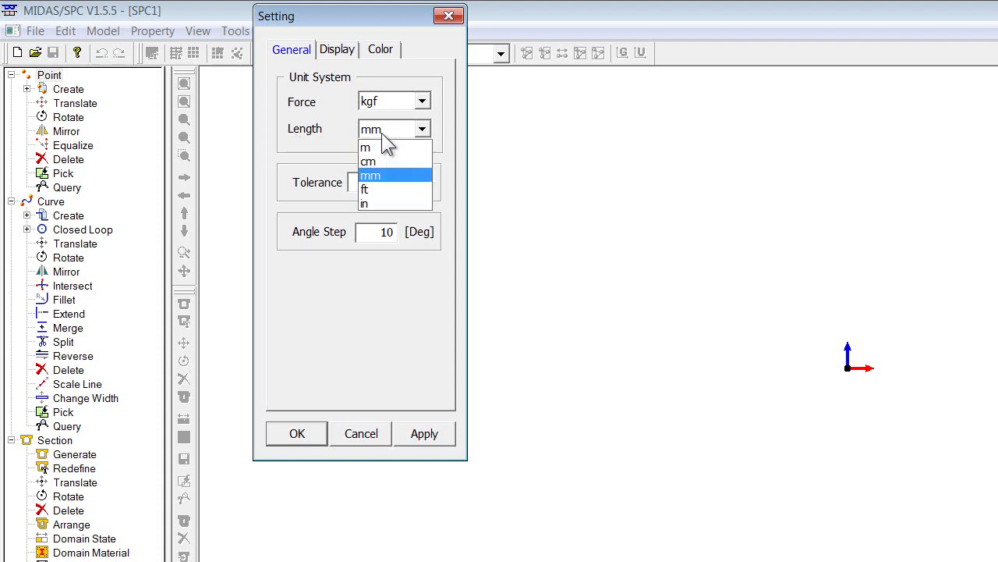
{"action": "left_click", "coordinate": [384, 162]}
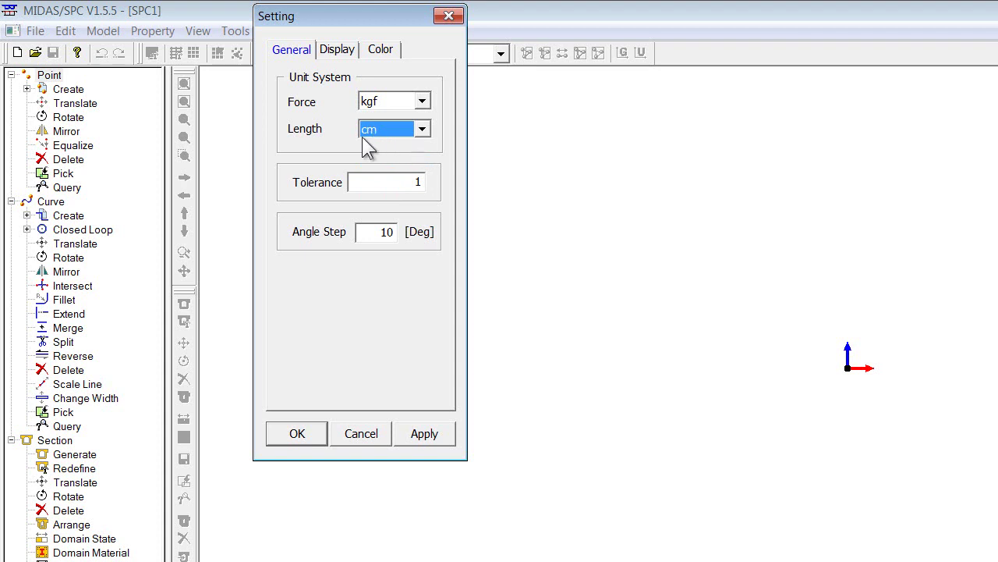
{"action": "key", "text": "alt+Tab"}
{"action": "key", "text": "alt+Tab"}
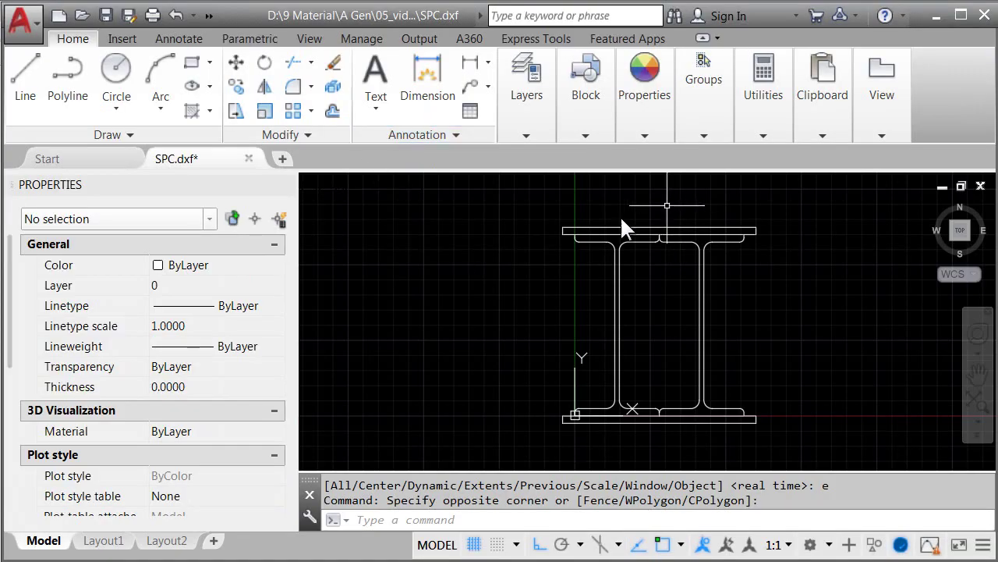
{"action": "key", "text": "alt+Tab"}
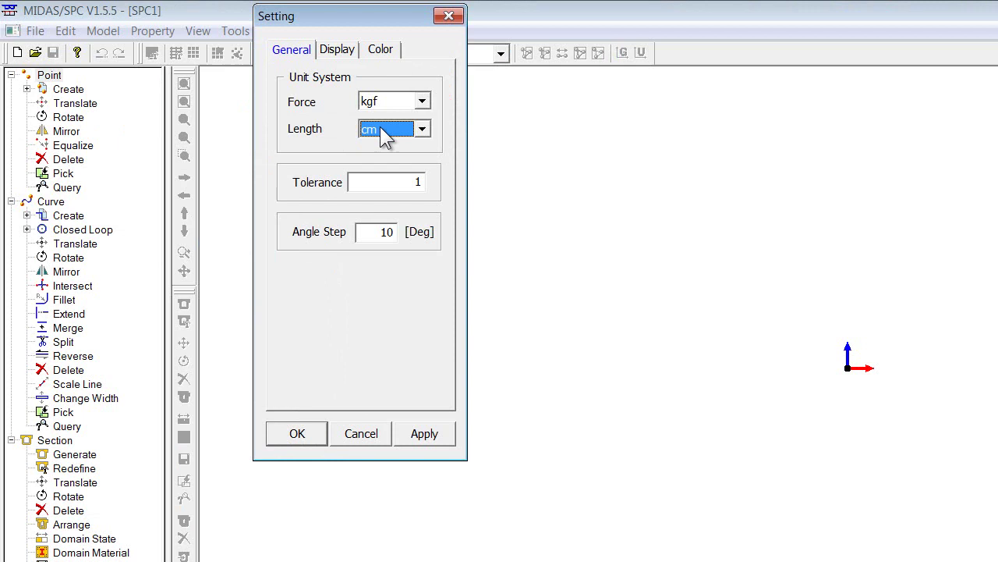
{"action": "left_click", "coordinate": [305, 434]}
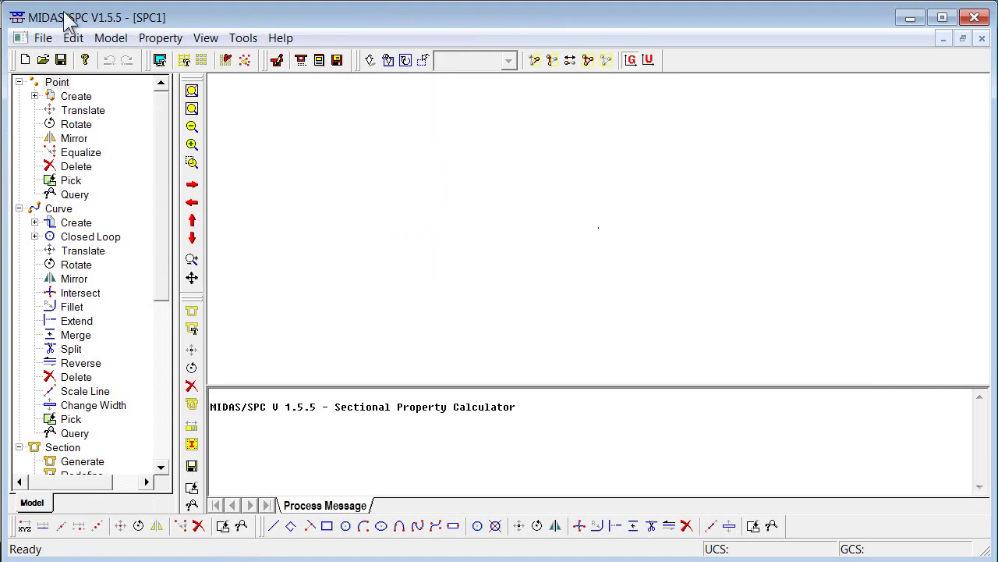
- Import the I-section AutoCAD DXF file, bringing in 48 curves and 168 points
{"action": "left_click", "coordinate": [42, 38]}
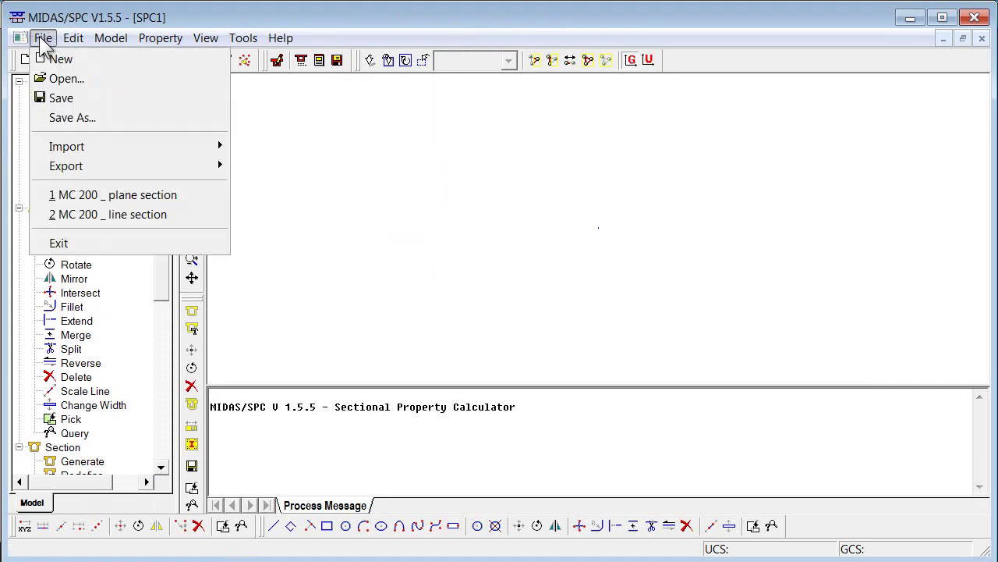
{"action": "mouse_move", "coordinate": [86, 148]}
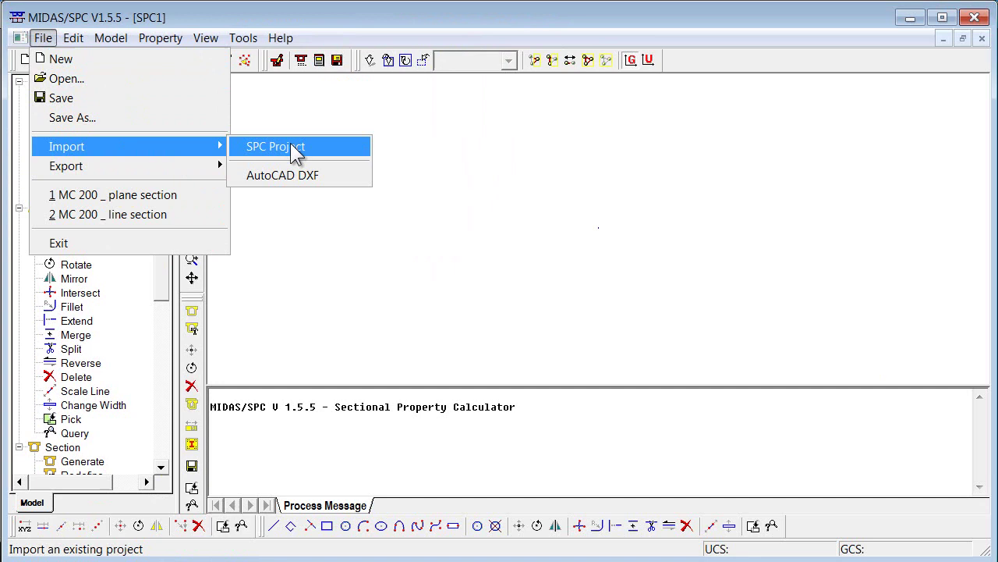
{"action": "left_click", "coordinate": [216, 148]}
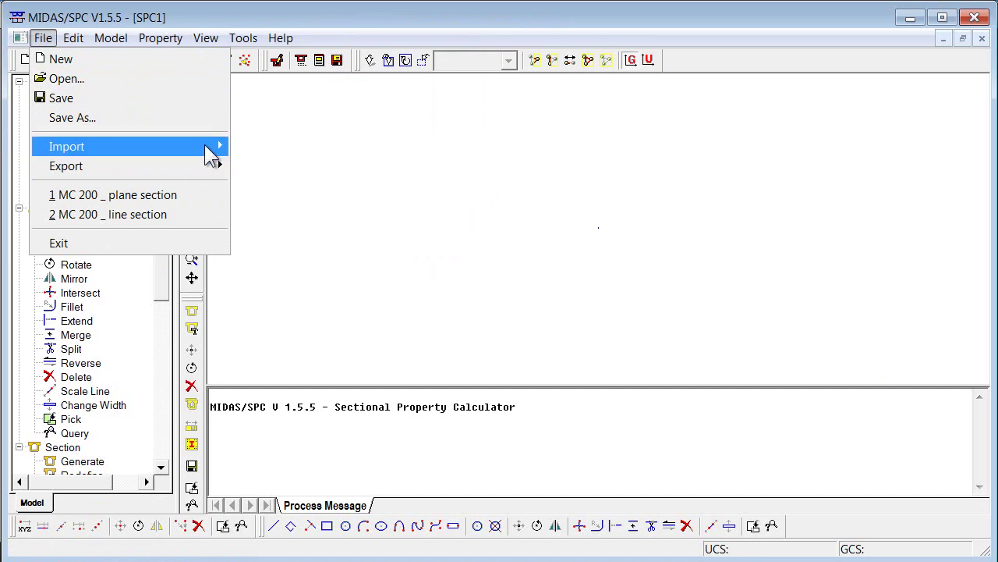
{"action": "mouse_move", "coordinate": [206, 147]}
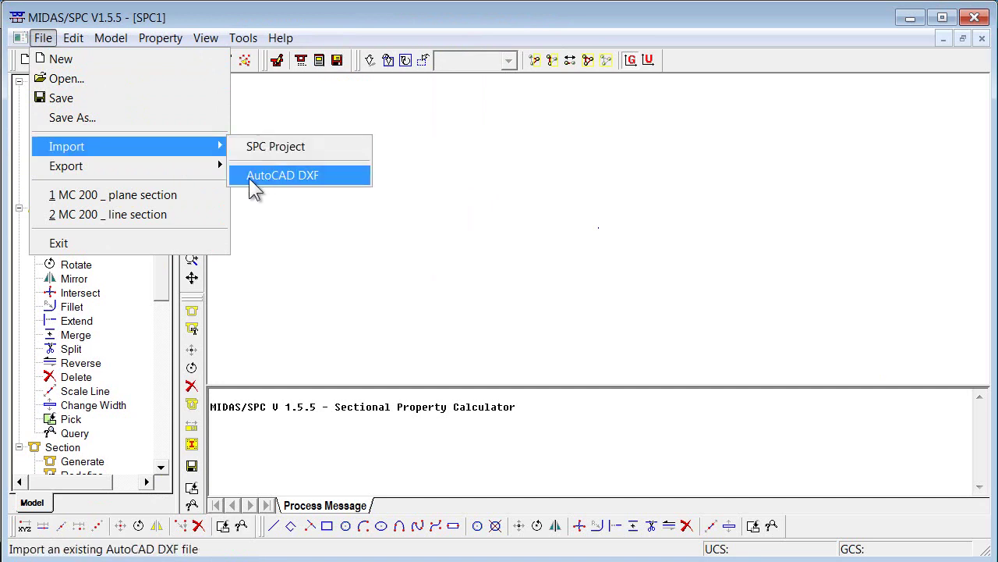
{"action": "left_click", "coordinate": [250, 178]}
{"action": "left_click", "coordinate": [573, 205]}
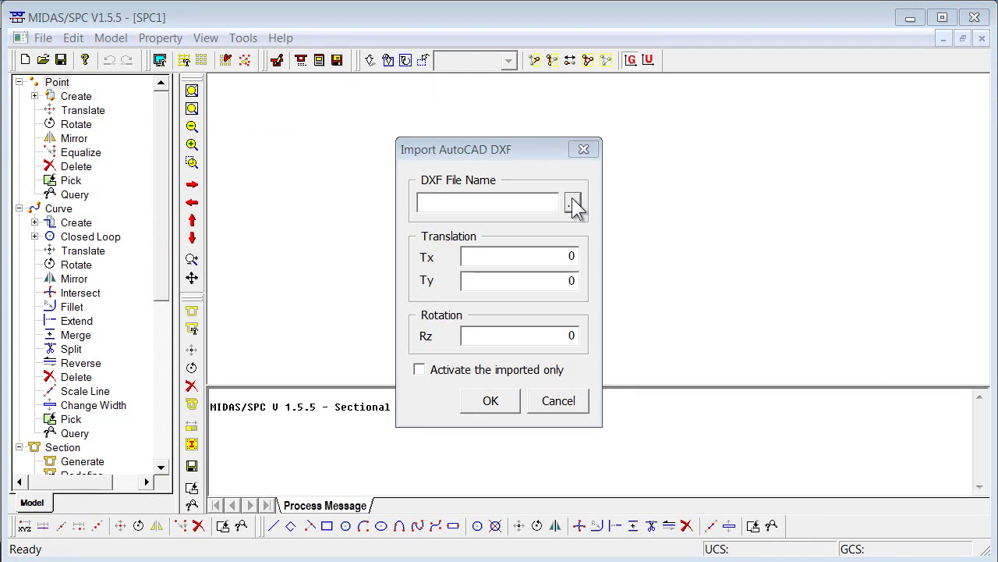
{"action": "double_click", "coordinate": [376, 235]}
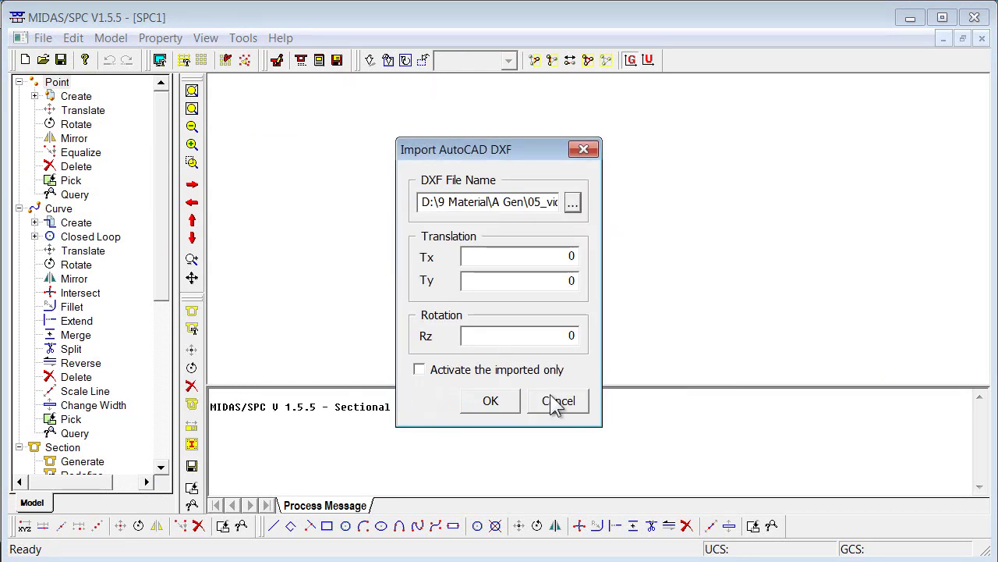
{"action": "left_click", "coordinate": [490, 401]}
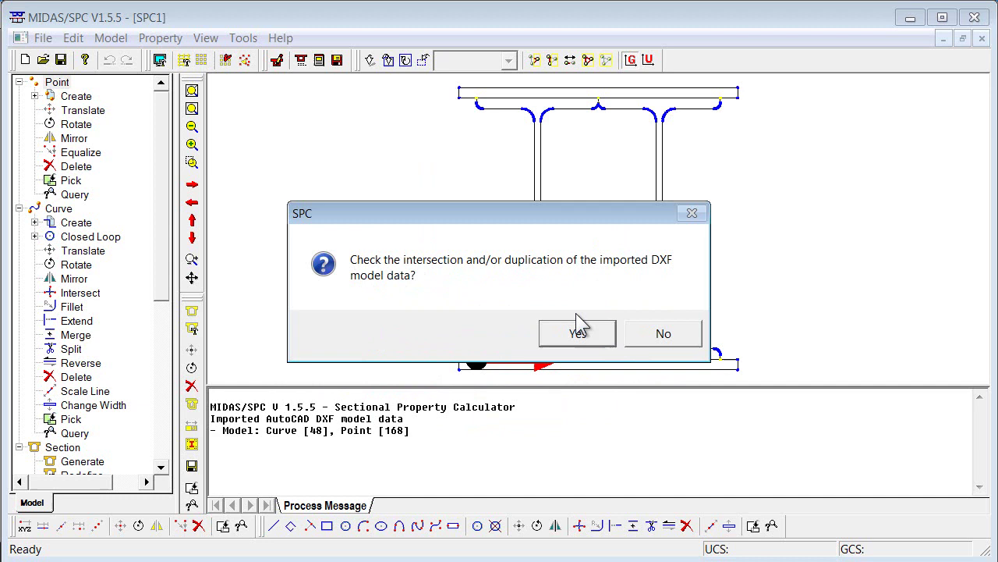
- Accept the intersection check, splitting curves 17, 19, 25 and 29 into new curves 49–56
{"action": "left_click", "coordinate": [585, 343]}
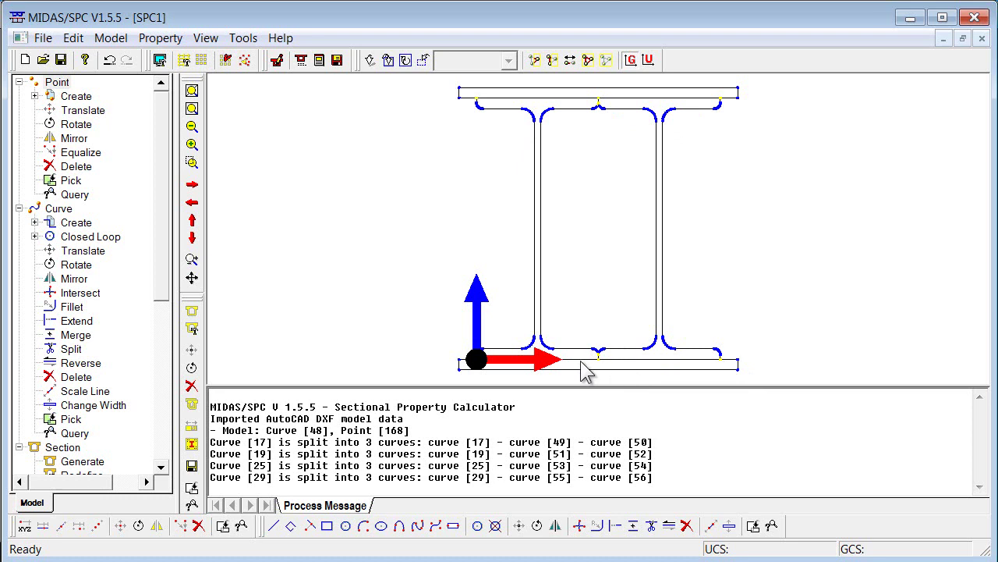
- Reverse the bottom flange curves of the I-section
{"action": "left_click", "coordinate": [110, 41]}
{"action": "mouse_move", "coordinate": [182, 87]}
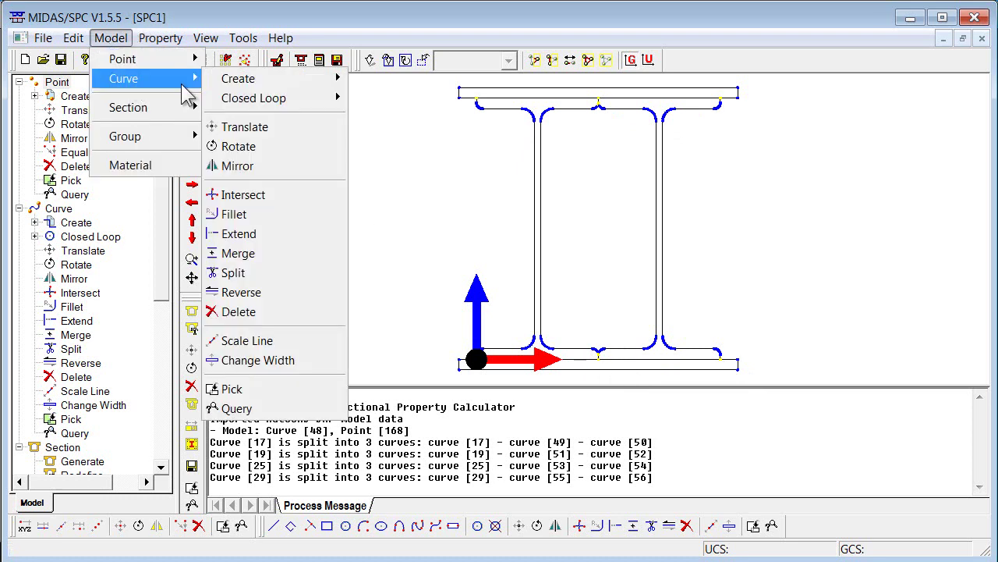
{"action": "left_click", "coordinate": [256, 313]}
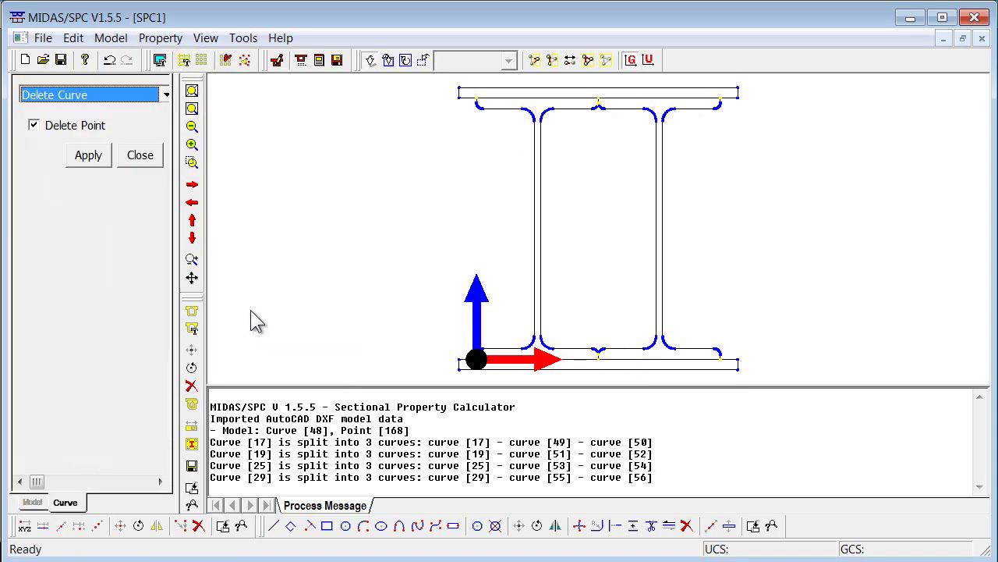
{"action": "scroll", "coordinate": [596, 368], "scroll_direction": "down", "scroll_amount": 1}
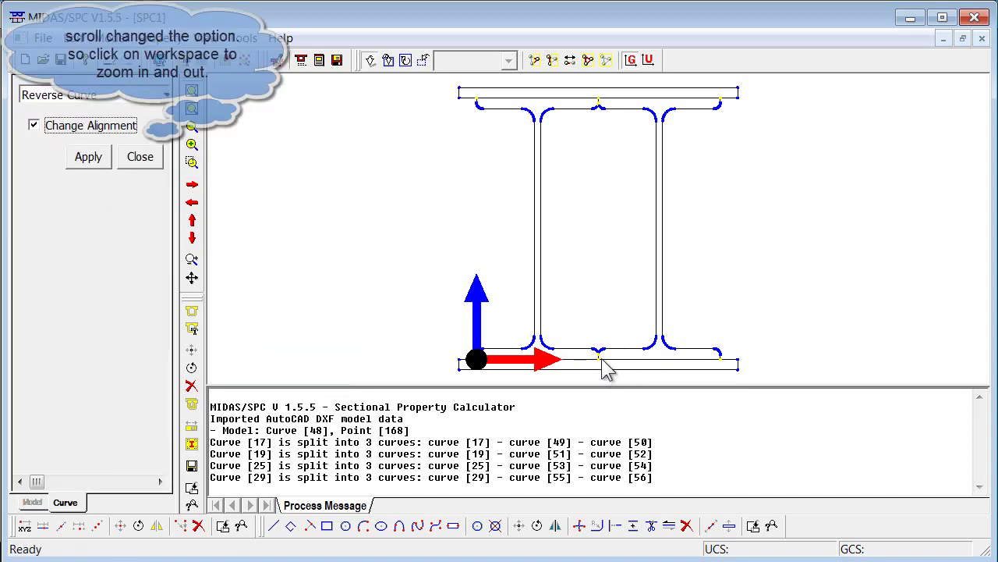
{"action": "left_click", "coordinate": [607, 361]}
{"action": "scroll", "coordinate": [606, 361], "scroll_direction": "up", "scroll_amount": 2}
{"action": "middle_click_drag", "start_coordinate": [590, 249], "coordinate": [606, 112]}
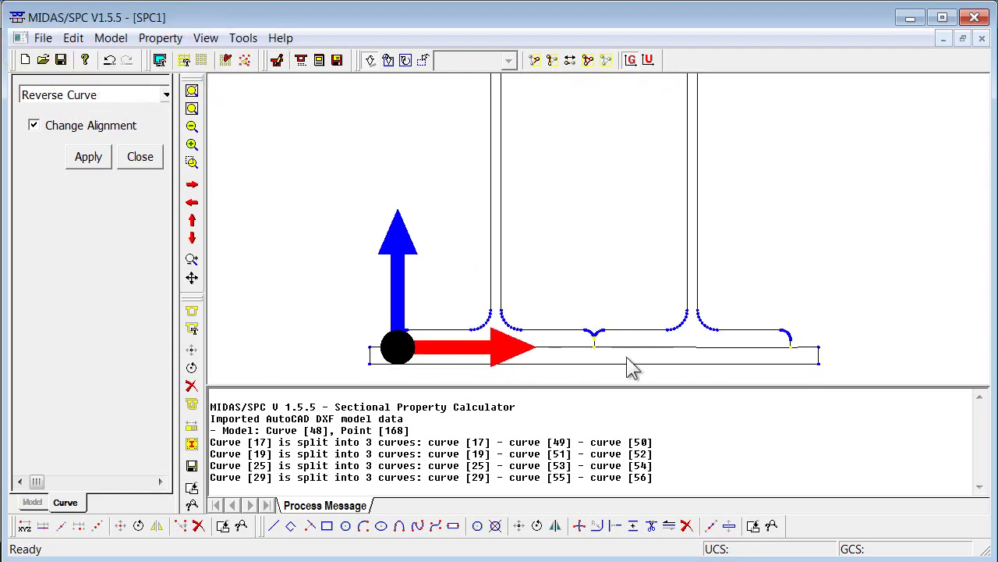
{"action": "left_click", "coordinate": [556, 348]}
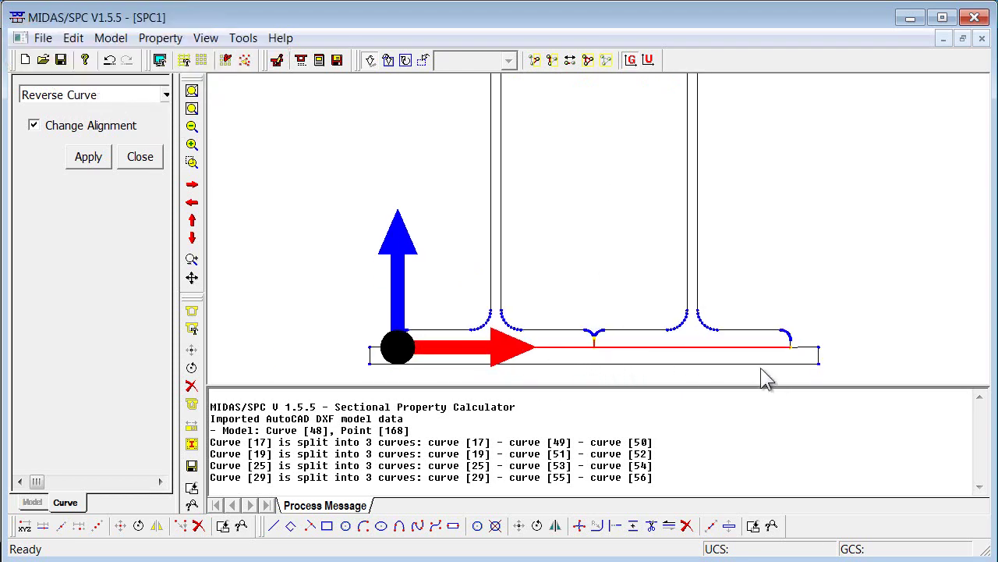
{"action": "left_click", "coordinate": [90, 161]}
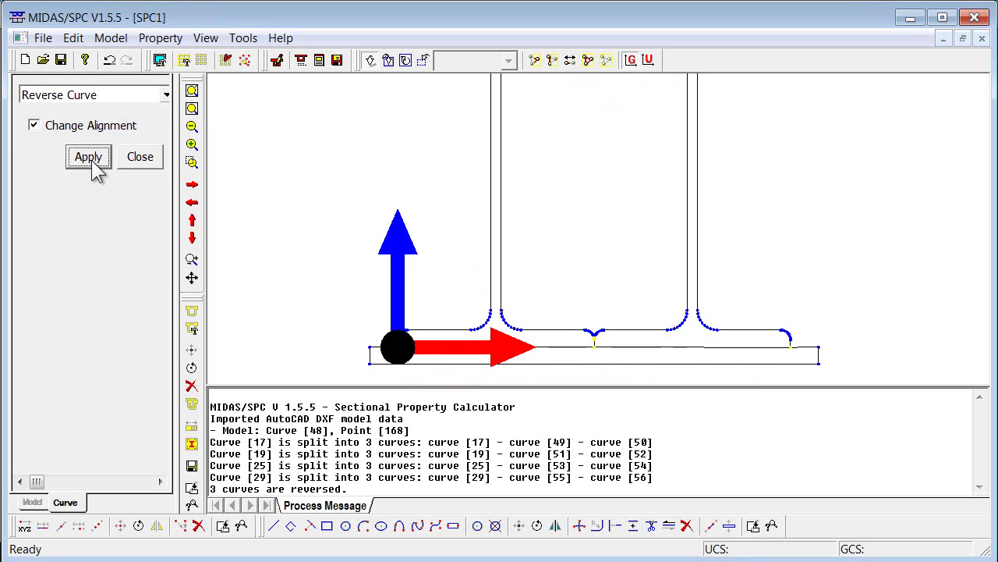
- Delete the overlapping bottom, bump and top inner lines at the flange notches
{"action": "left_click", "coordinate": [104, 96]}
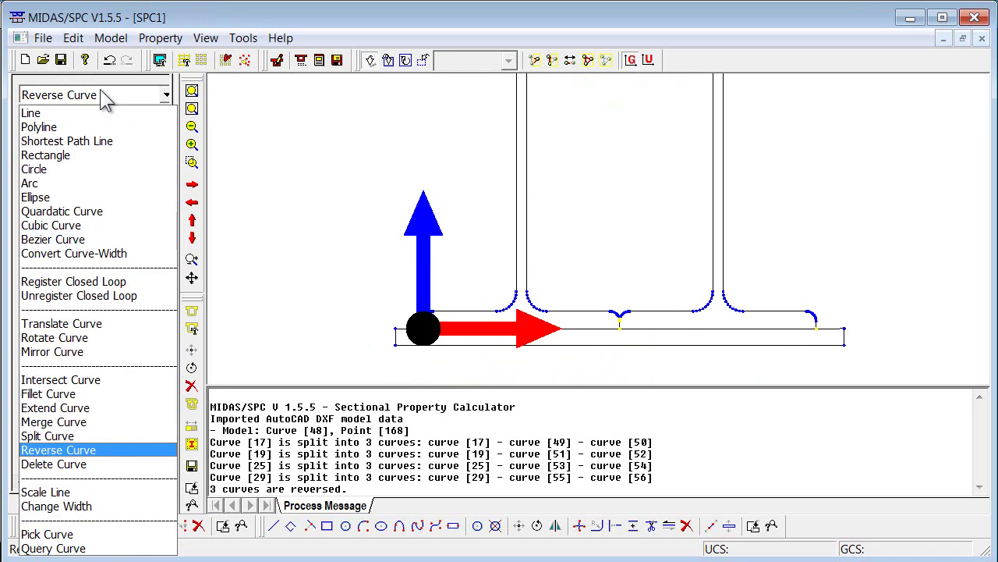
{"action": "left_click", "coordinate": [82, 463]}
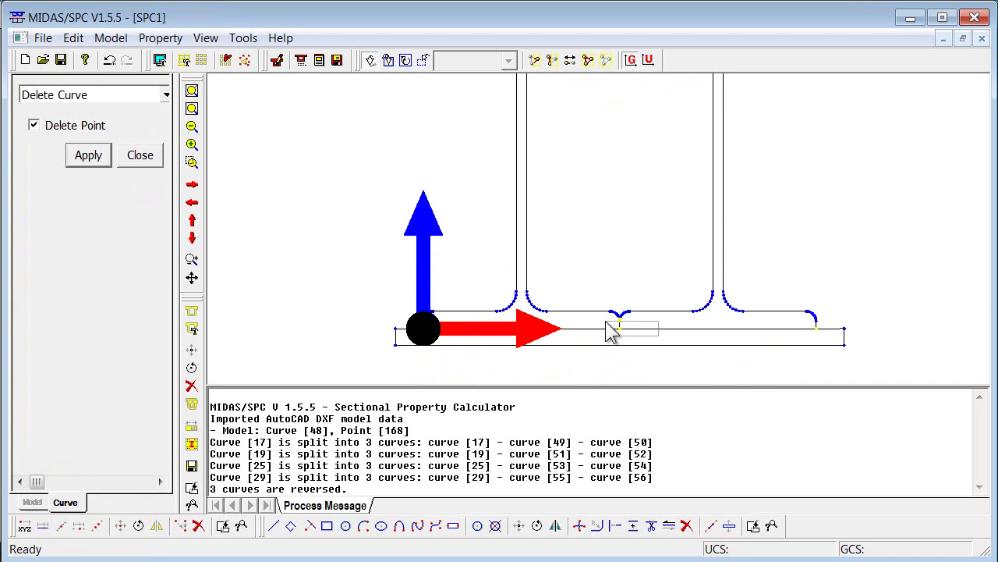
{"action": "left_click", "coordinate": [604, 327]}
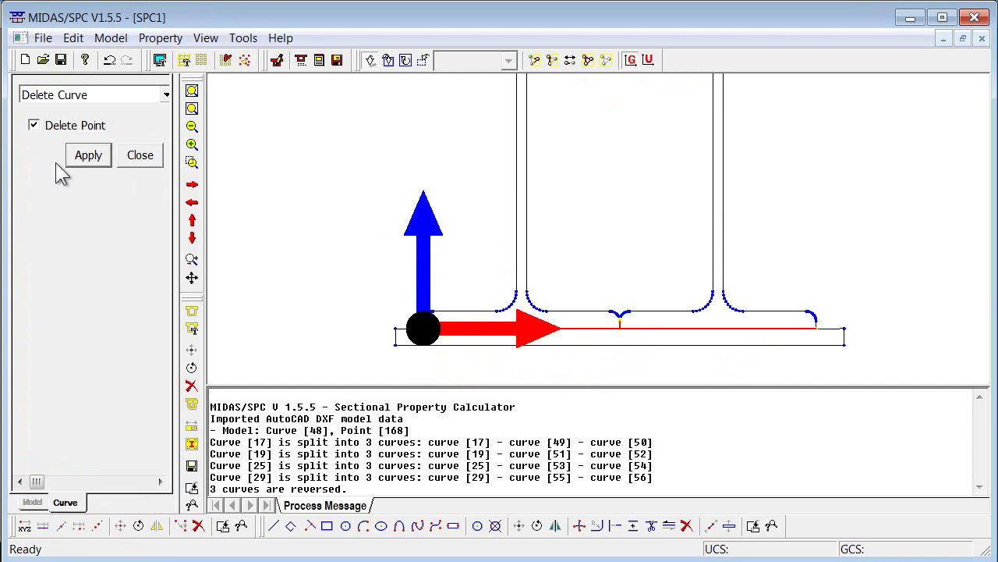
{"action": "left_click", "coordinate": [86, 155]}
{"action": "scroll", "coordinate": [617, 323], "scroll_direction": "up", "scroll_amount": 5}
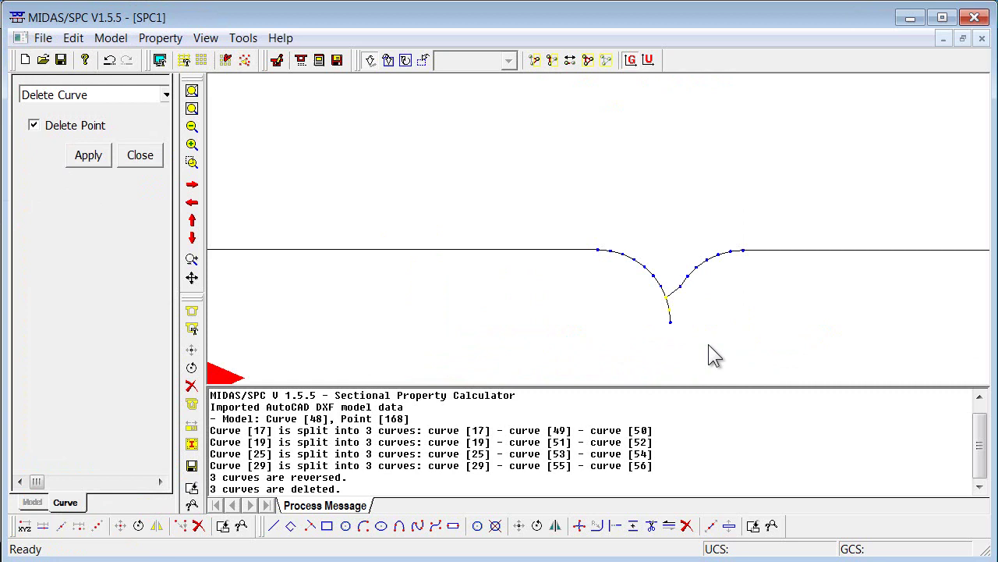
{"action": "left_click", "coordinate": [644, 316]}
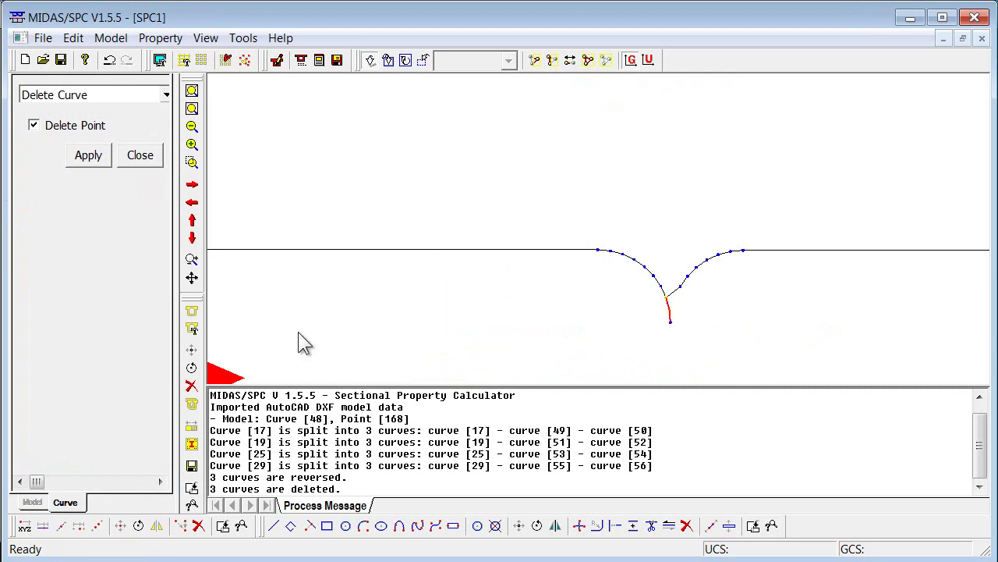
{"action": "left_click", "coordinate": [109, 162]}
{"action": "scroll", "coordinate": [691, 335], "scroll_direction": "down", "scroll_amount": 4}
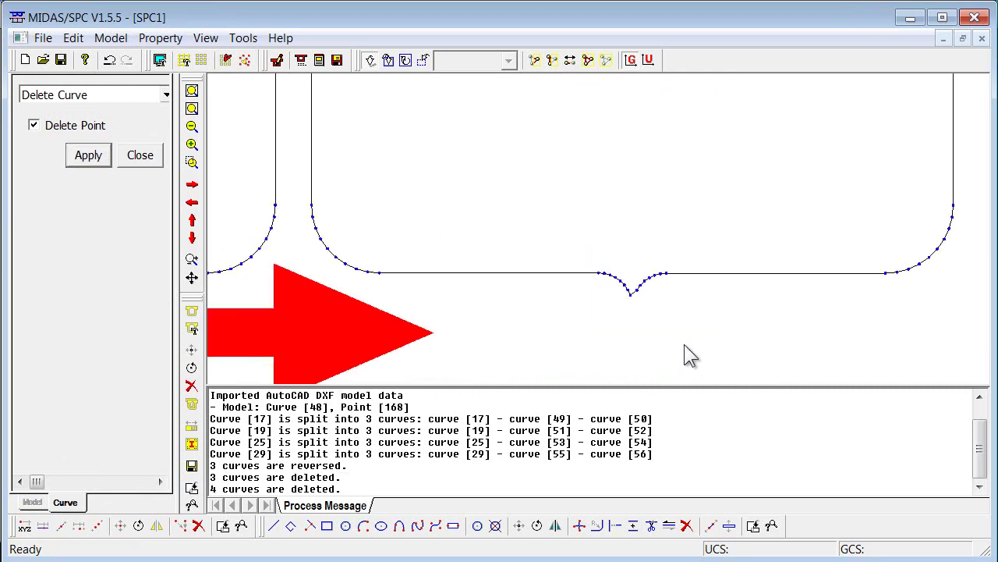
{"action": "left_click", "coordinate": [604, 171]}
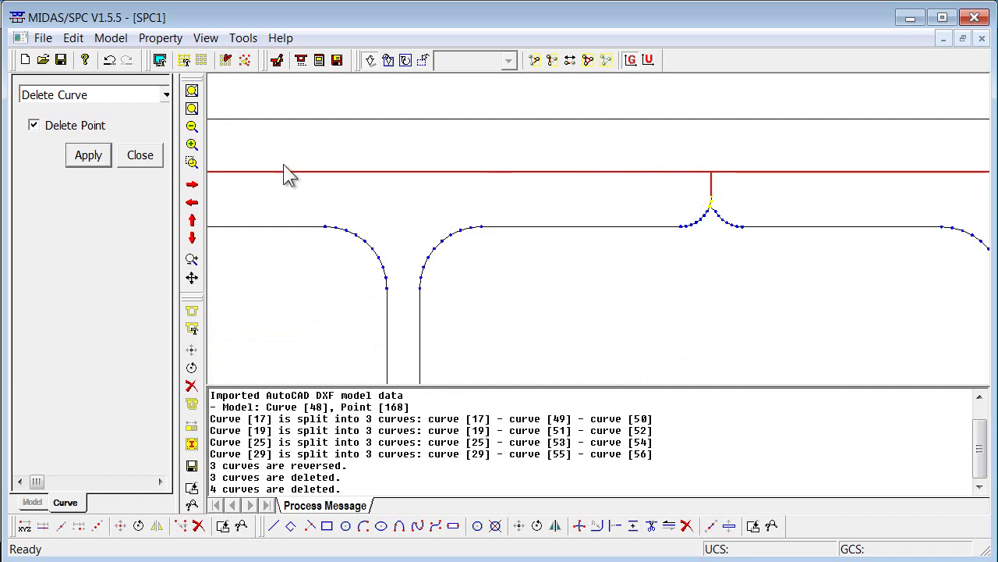
{"action": "left_click", "coordinate": [81, 155]}
{"action": "scroll", "coordinate": [584, 203], "scroll_direction": "up", "scroll_amount": 4}
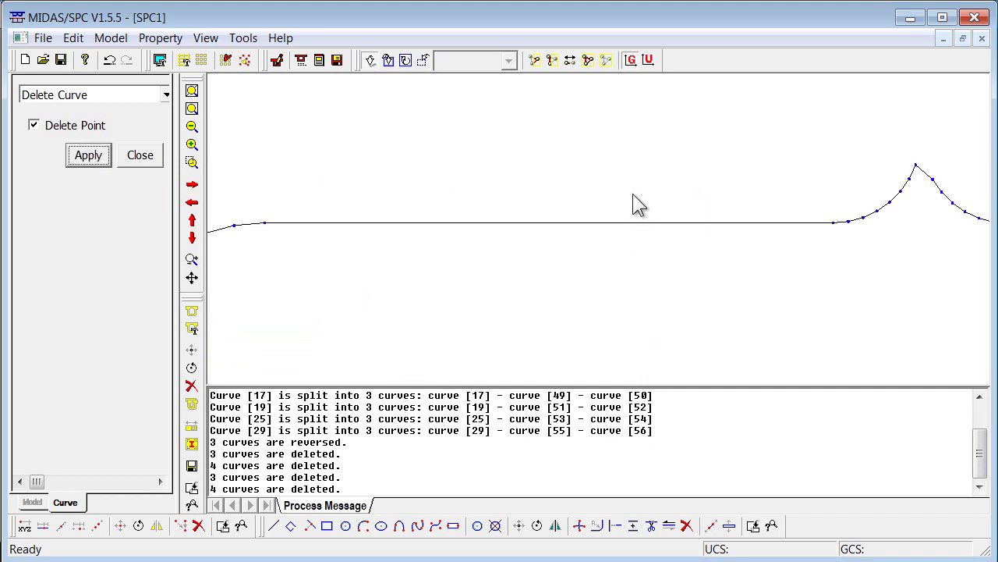
{"action": "scroll", "coordinate": [597, 122], "scroll_direction": "down", "scroll_amount": 4}
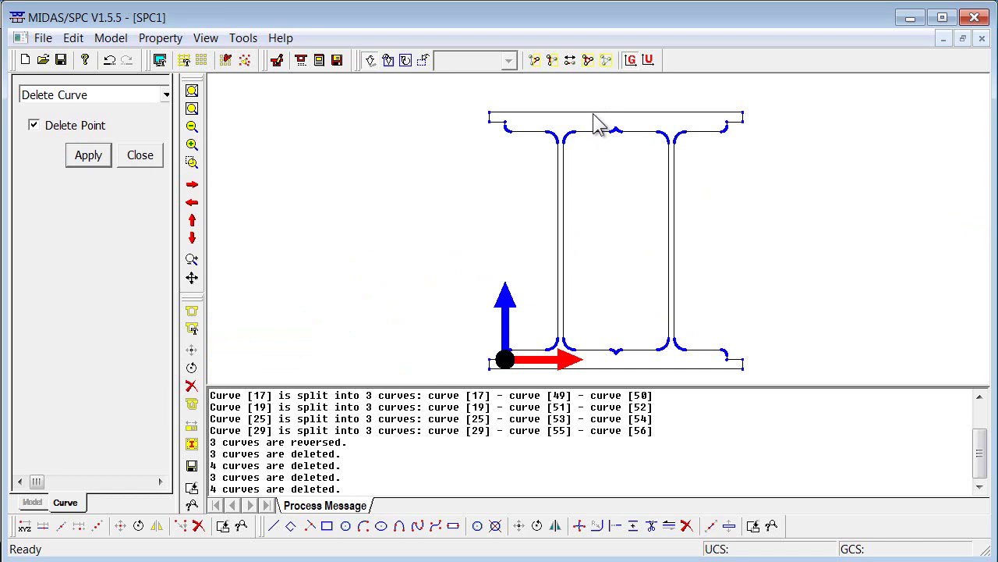
- Set up a Plane section named 'combined' with Calculate Properties Now checked
{"action": "left_click", "coordinate": [116, 38]}
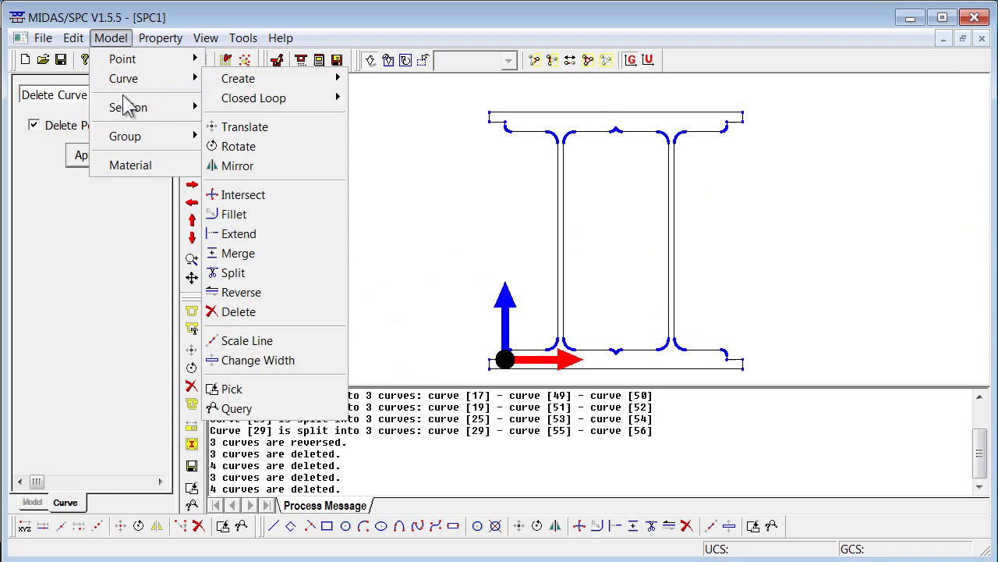
{"action": "mouse_move", "coordinate": [127, 110]}
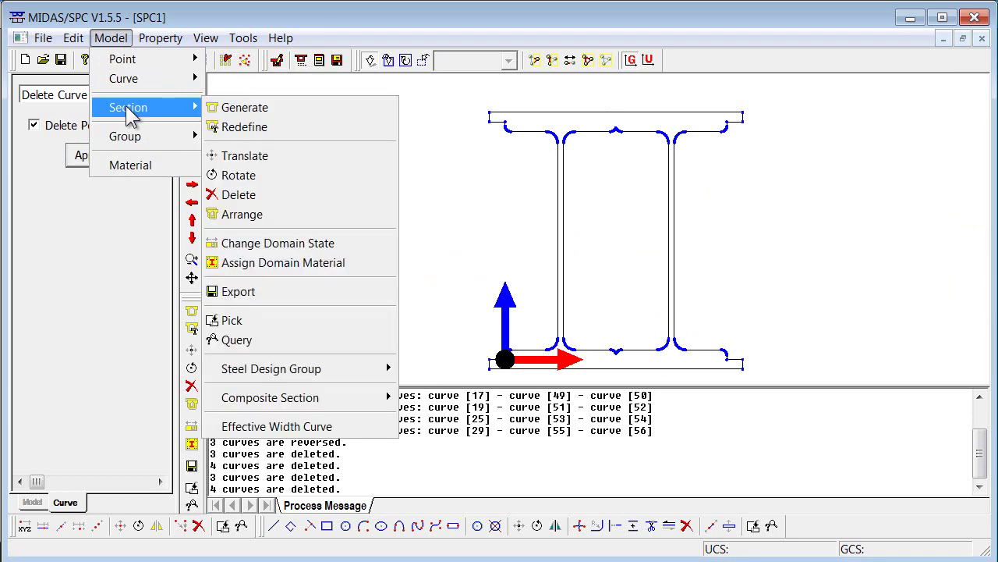
{"action": "left_click", "coordinate": [232, 111]}
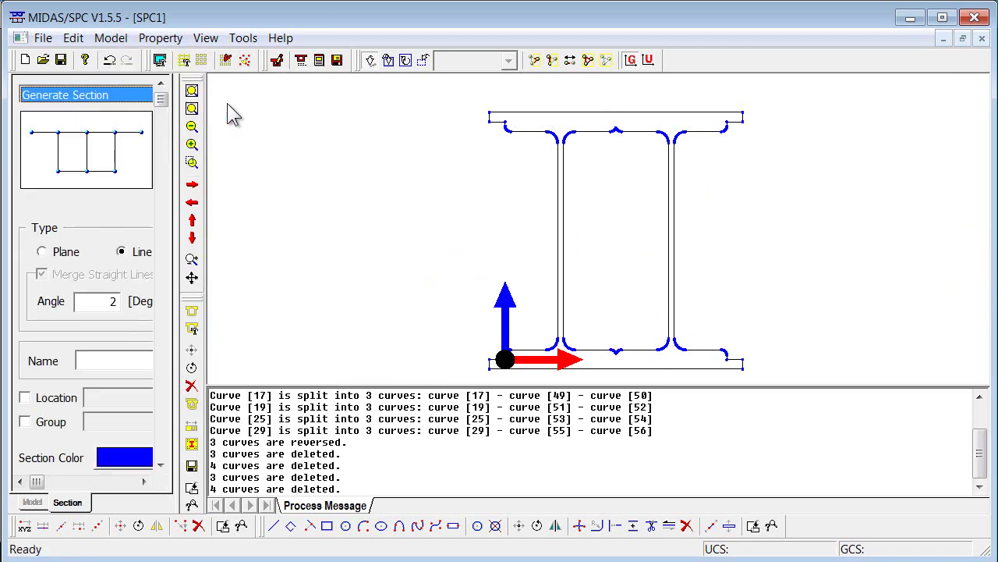
{"action": "left_click", "coordinate": [43, 252]}
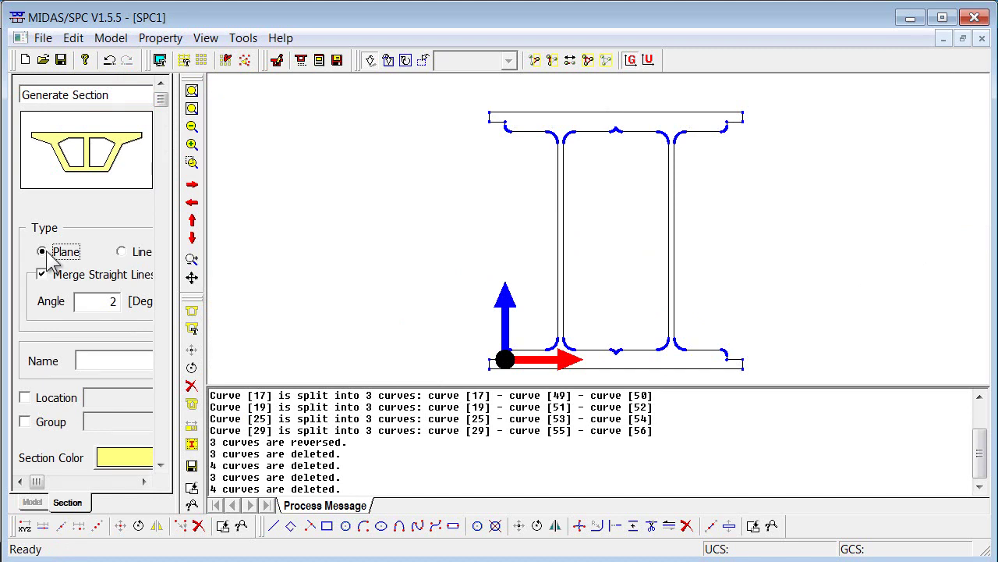
{"action": "left_click", "coordinate": [96, 360]}
{"action": "left_click_drag", "start_coordinate": [177, 339], "coordinate": [221, 339]}
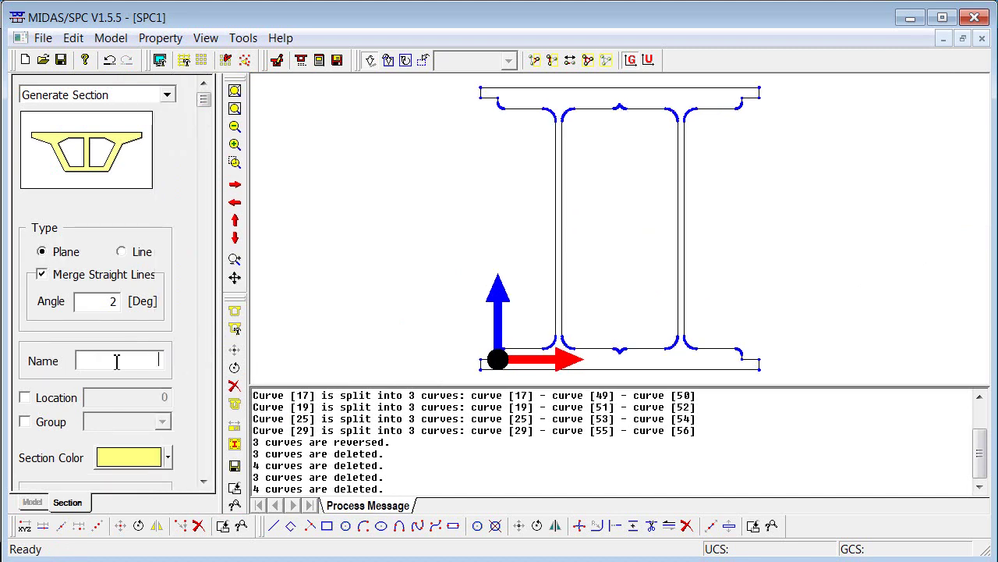
{"action": "type", "text": "combined"}
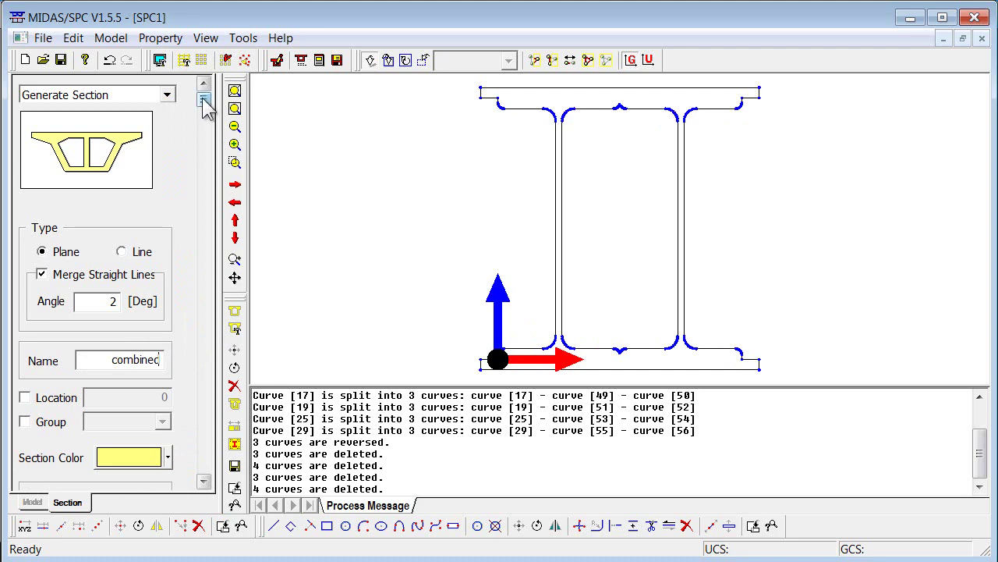
{"action": "left_click_drag", "start_coordinate": [204, 105], "coordinate": [204, 483]}
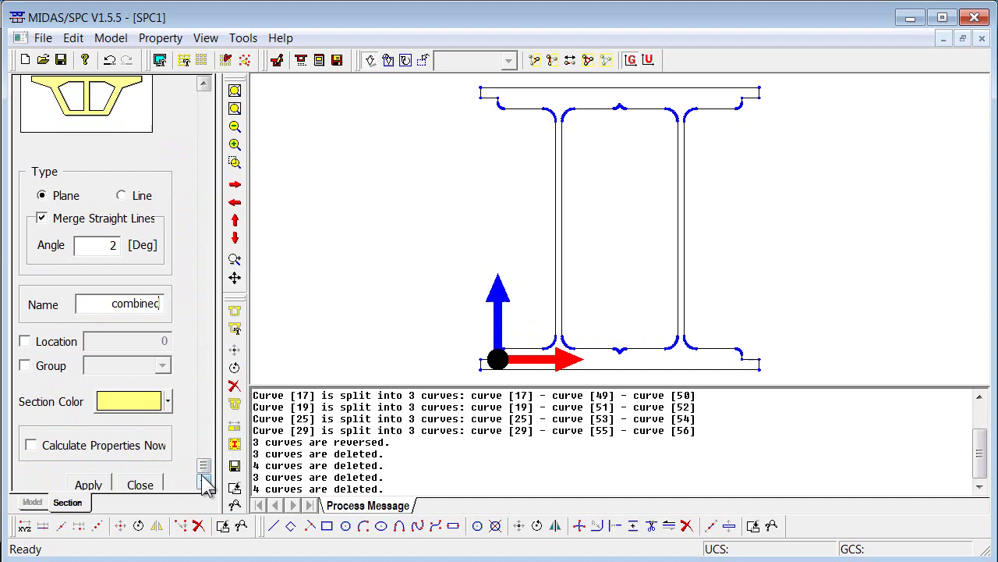
{"action": "left_click", "coordinate": [31, 445]}
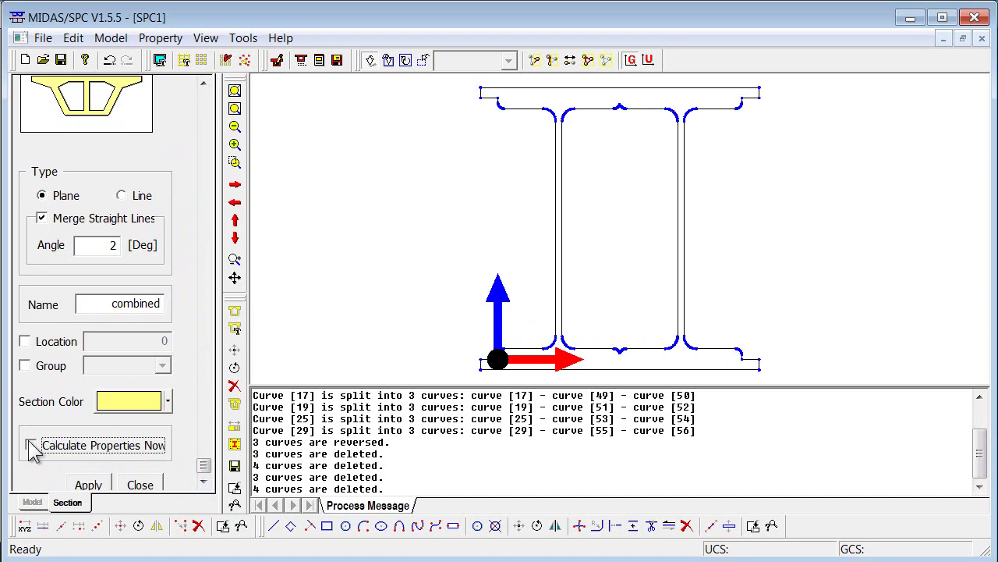
{"action": "left_click", "coordinate": [32, 445]}
- Box-select the whole I-section outline, generate the section, and dismiss the poor-mesh warning
{"action": "left_click_drag", "start_coordinate": [458, 83], "coordinate": [814, 382]}
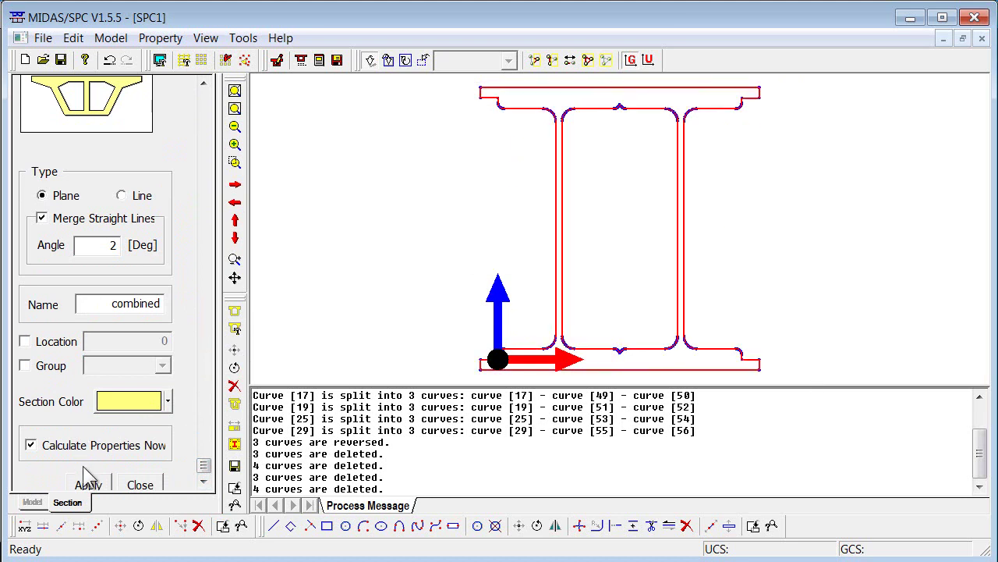
{"action": "left_click", "coordinate": [100, 484]}
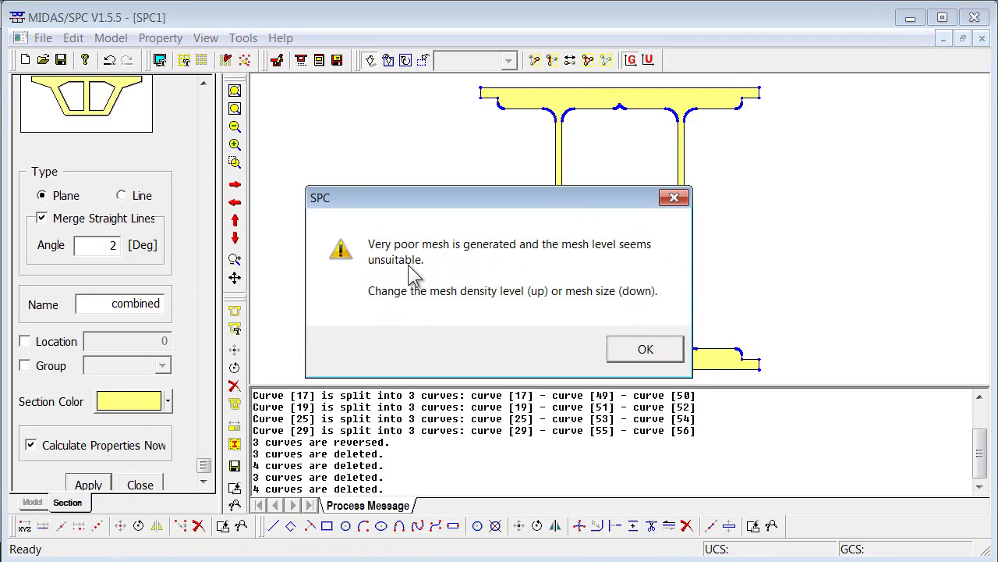
{"action": "left_click", "coordinate": [644, 350]}
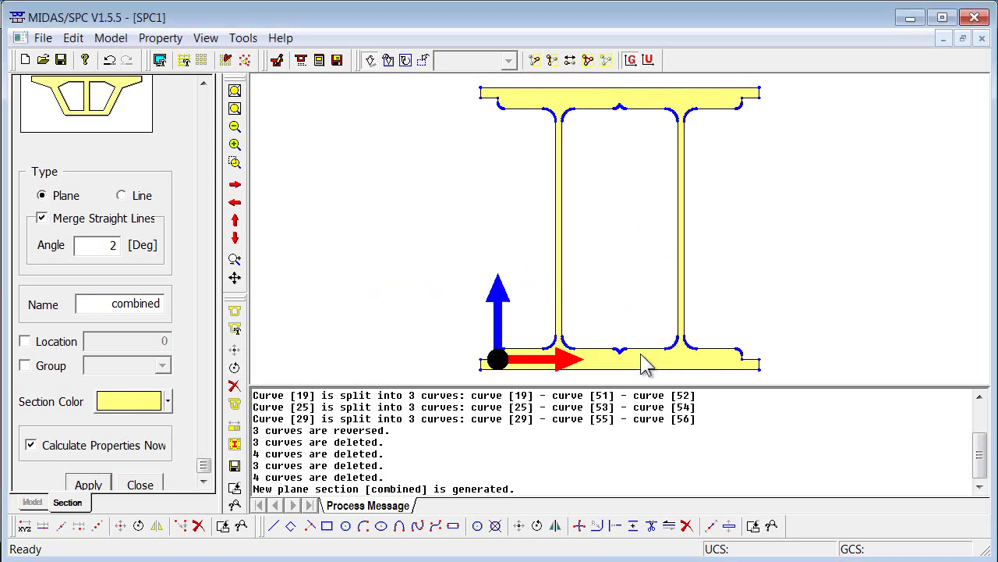
- Calculate the 'combined' section's properties using mesh size 1
{"action": "left_click", "coordinate": [142, 40]}
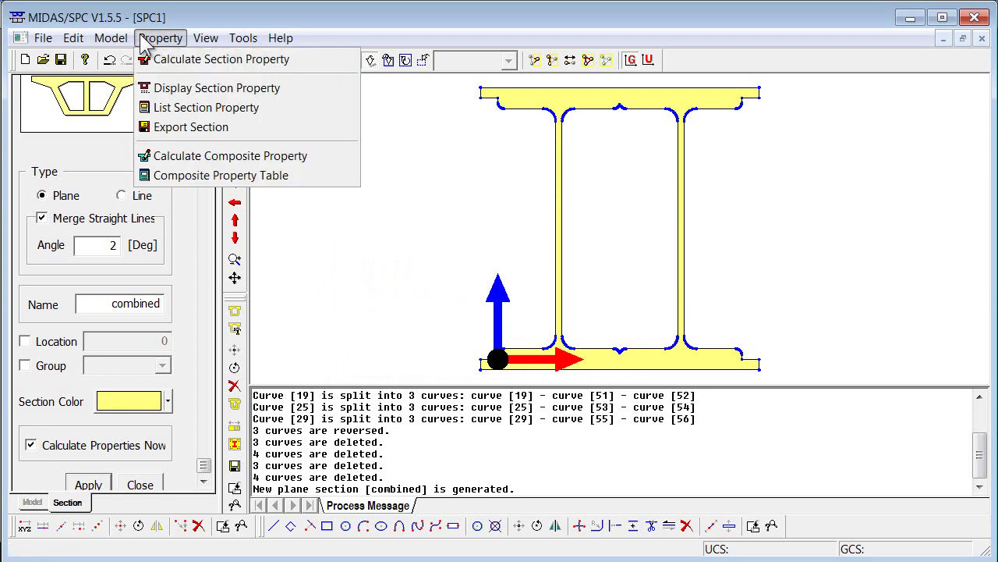
{"action": "left_click", "coordinate": [166, 67]}
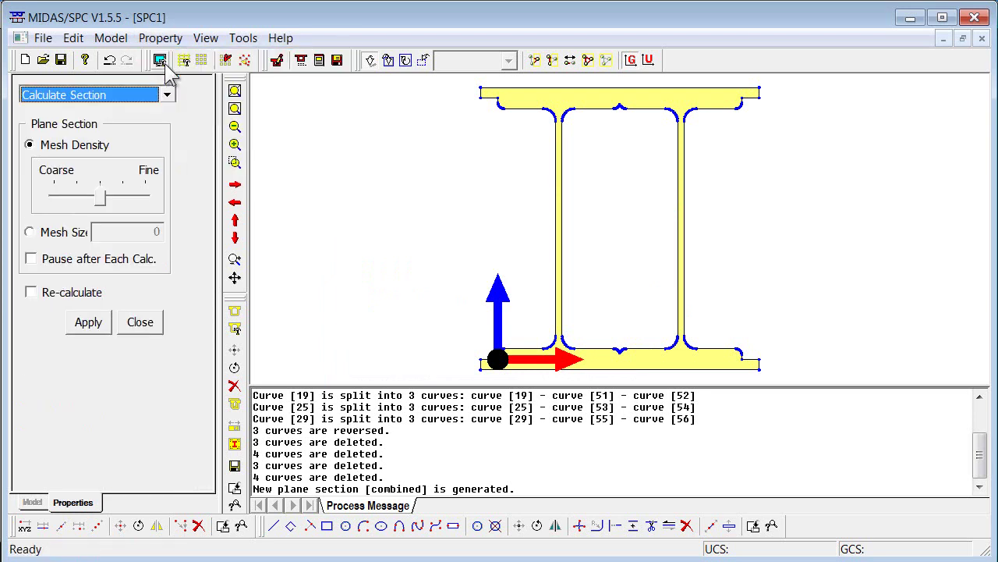
{"action": "left_click", "coordinate": [56, 234]}
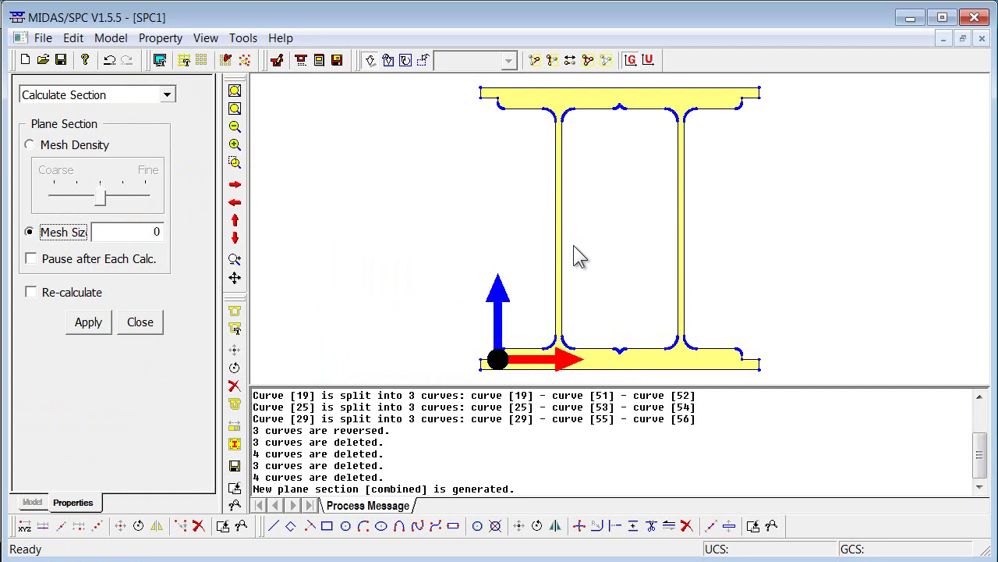
{"action": "double_click", "coordinate": [156, 231]}
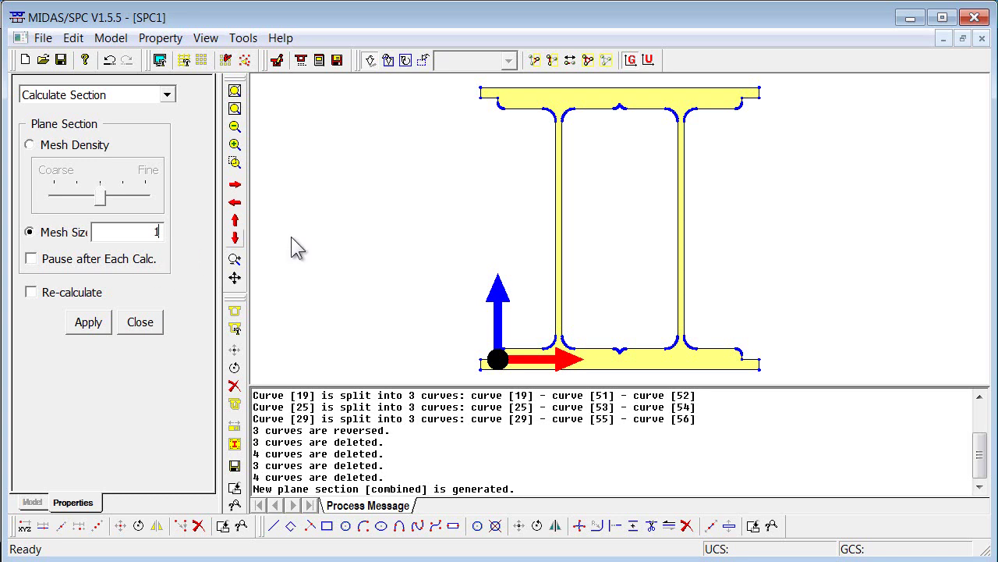
{"action": "left_click", "coordinate": [513, 102]}
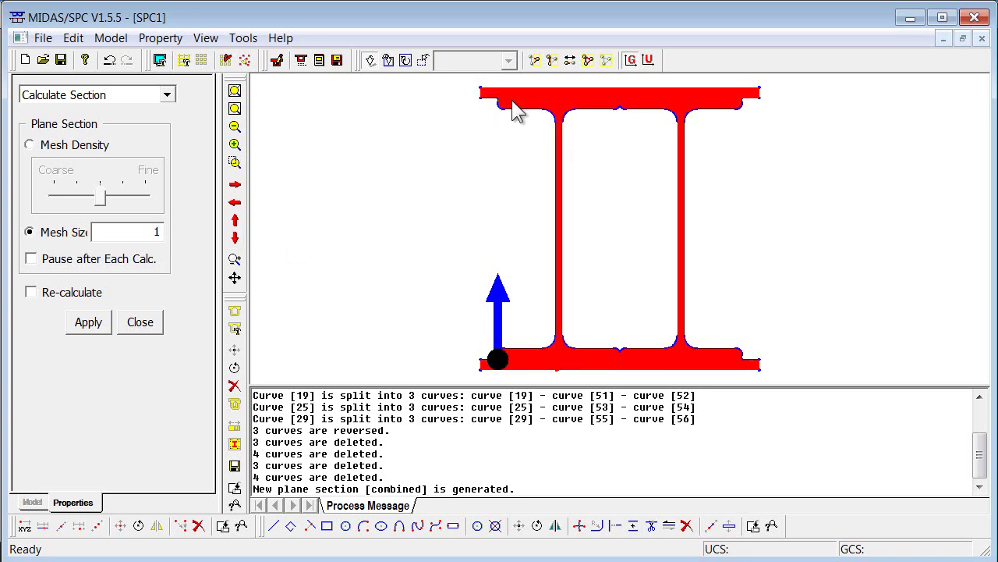
{"action": "left_click", "coordinate": [88, 322]}
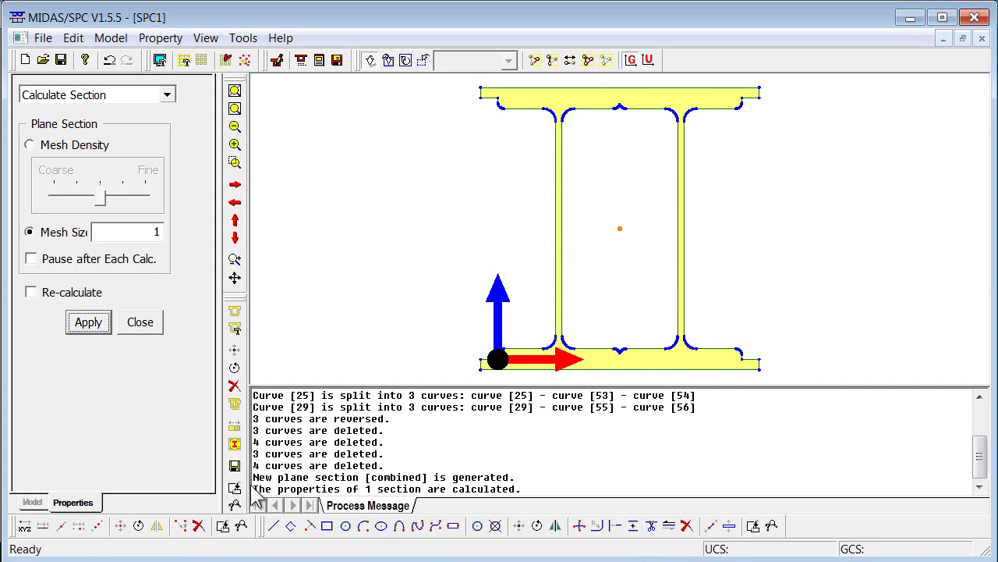
{"action": "left_click_drag", "start_coordinate": [528, 486], "coordinate": [255, 489]}
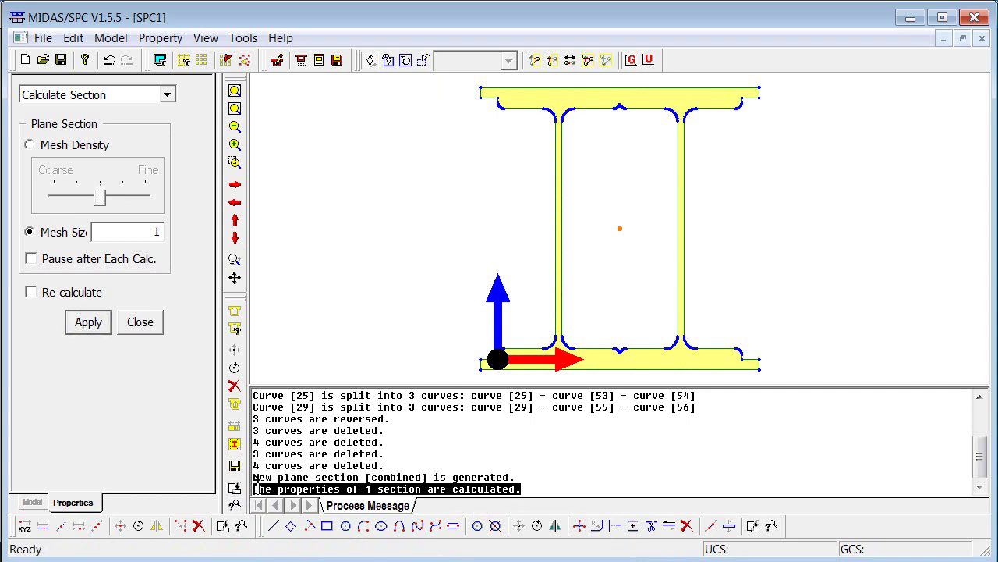
{"action": "left_click", "coordinate": [302, 482]}
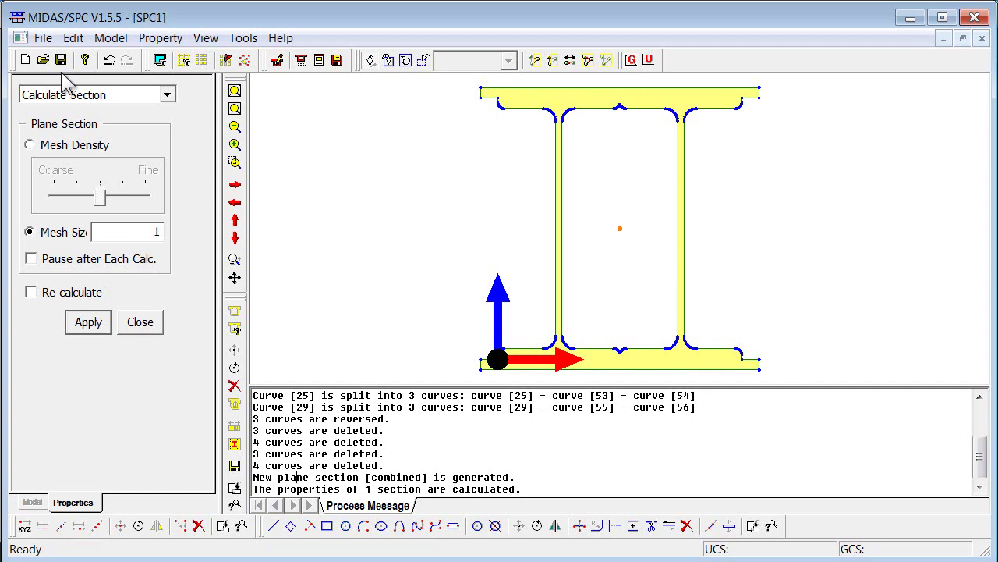
- Export the section as MIDAS Section File 'SPC 1.sec', replacing the existing file
{"action": "left_click", "coordinate": [98, 40]}
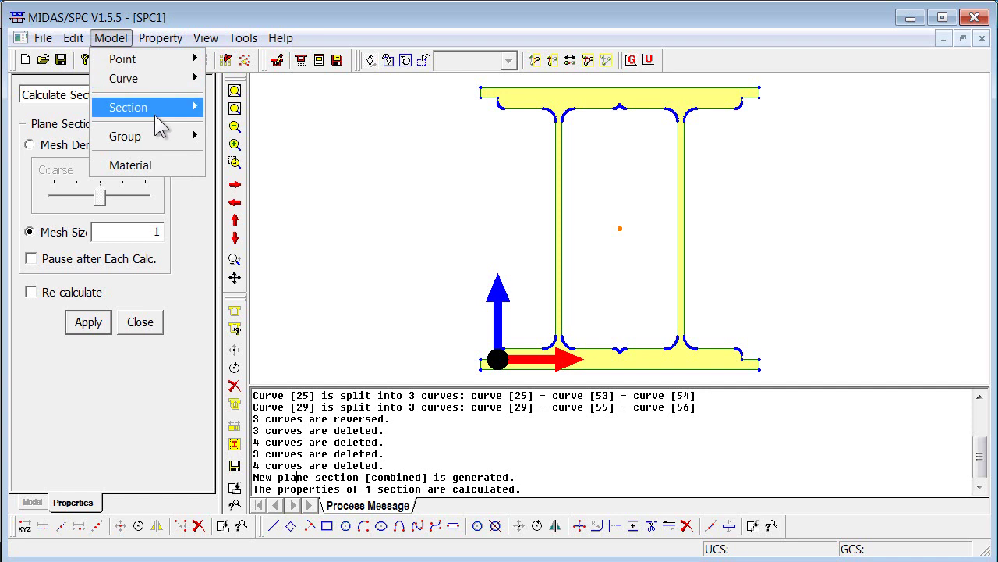
{"action": "mouse_move", "coordinate": [145, 113]}
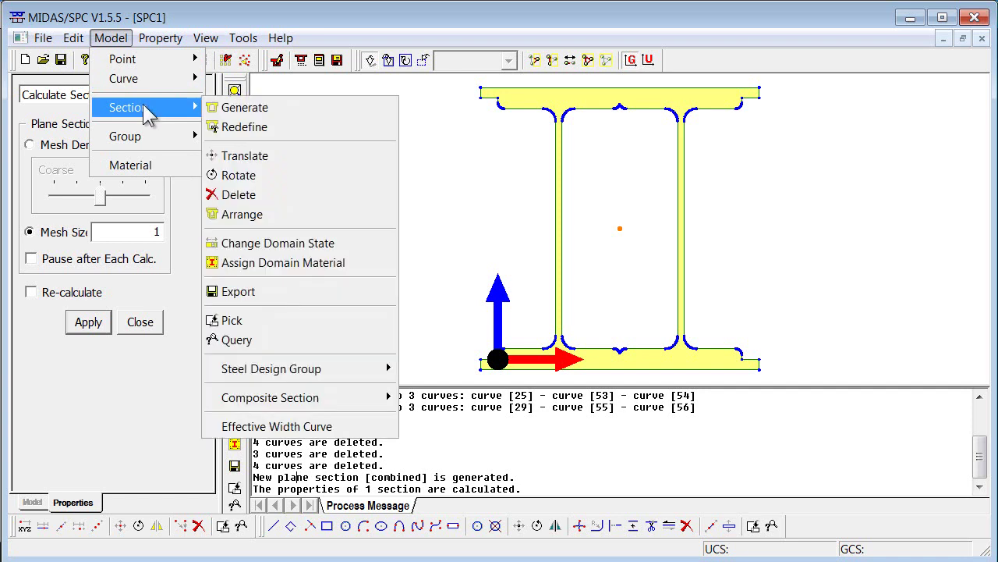
{"action": "left_click", "coordinate": [320, 293]}
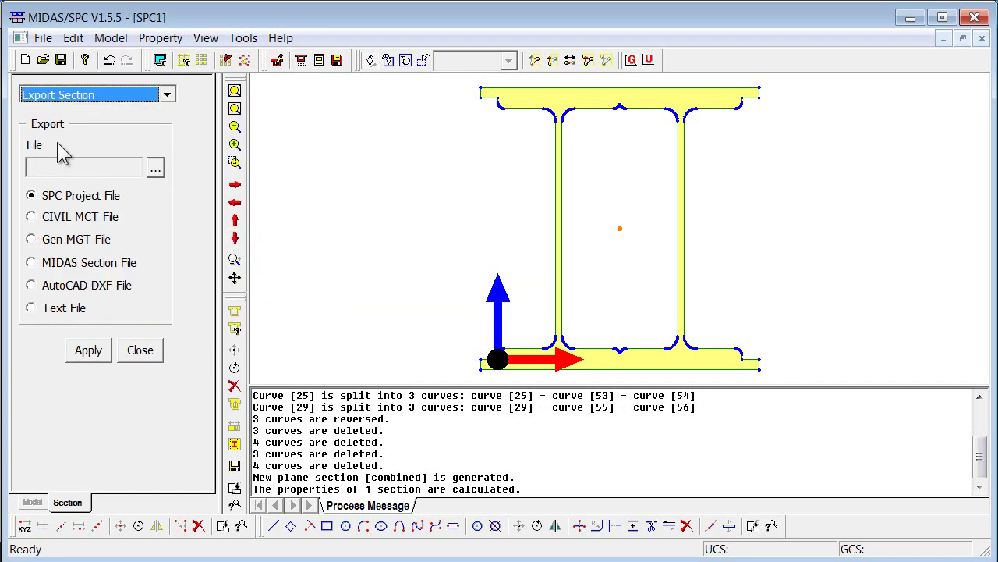
{"action": "left_click", "coordinate": [117, 263]}
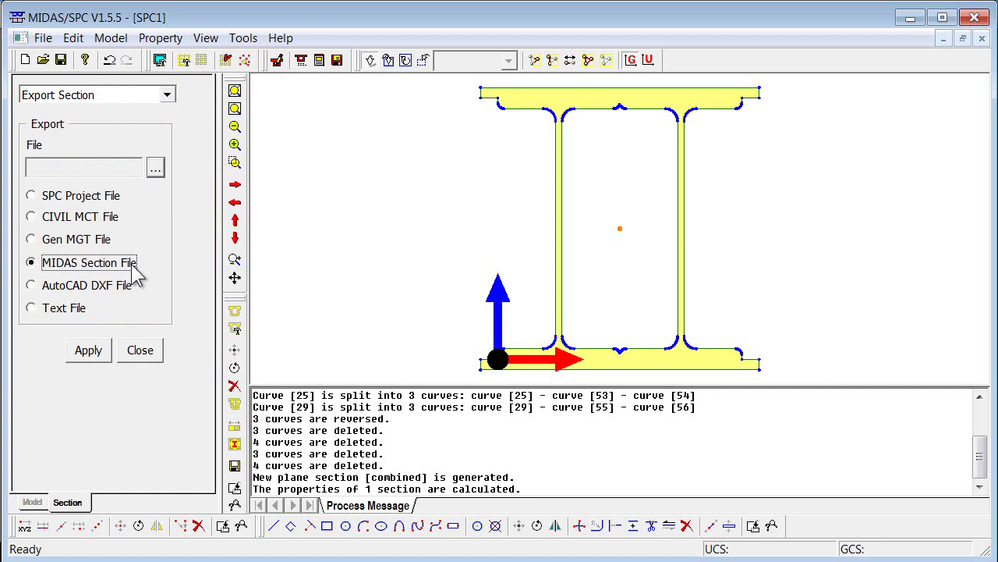
{"action": "left_click", "coordinate": [155, 170]}
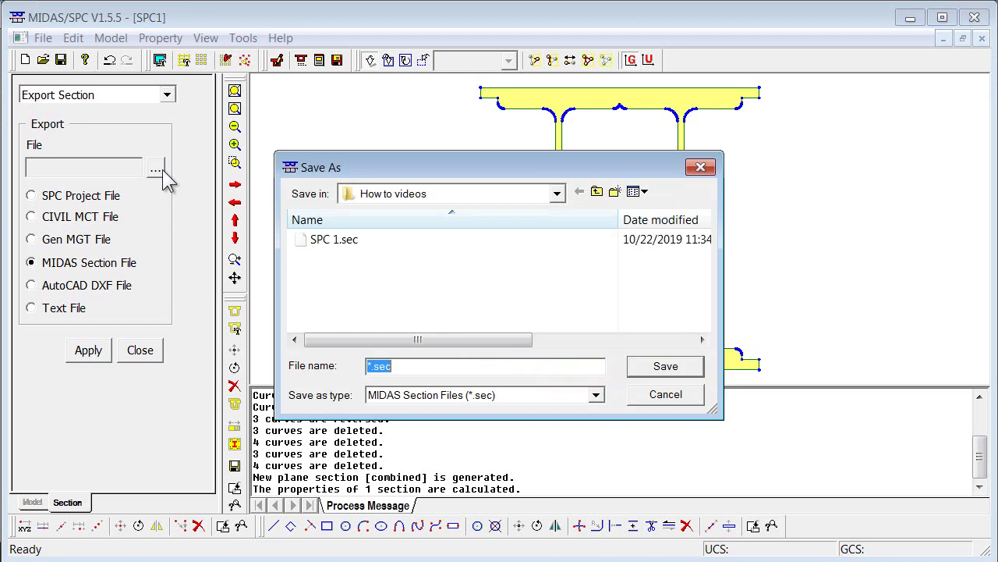
{"action": "left_click", "coordinate": [365, 240]}
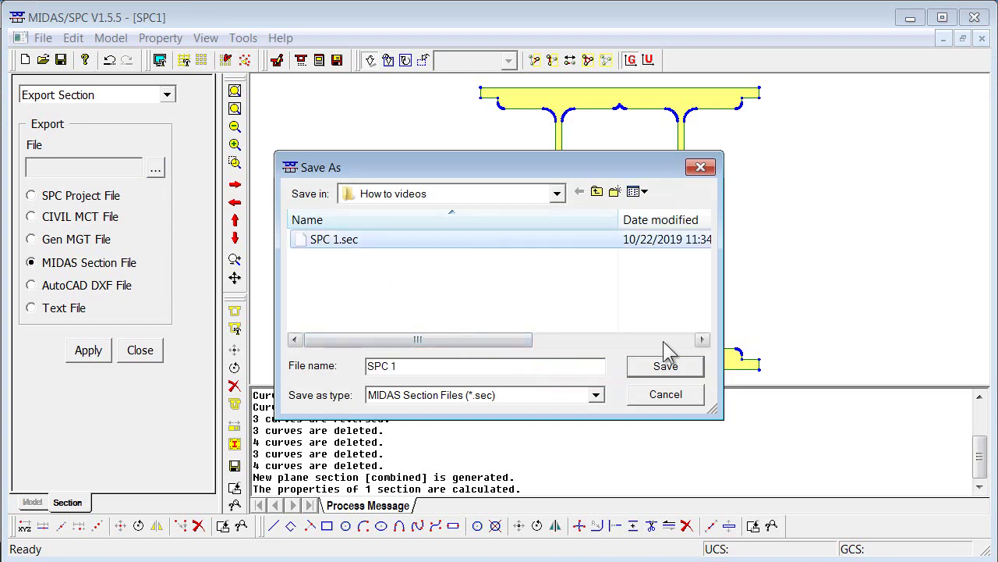
{"action": "left_click", "coordinate": [638, 375]}
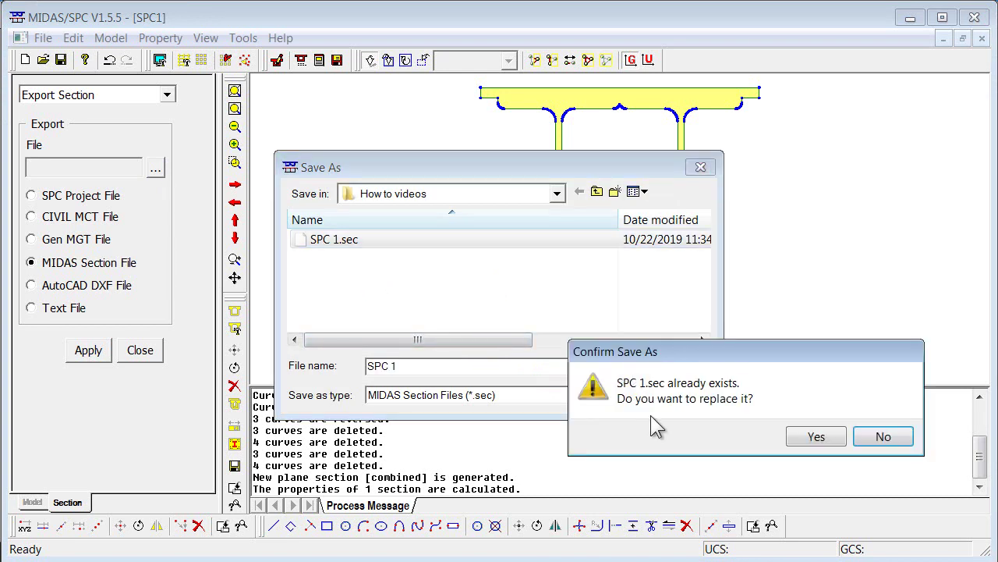
{"action": "left_click", "coordinate": [822, 434]}
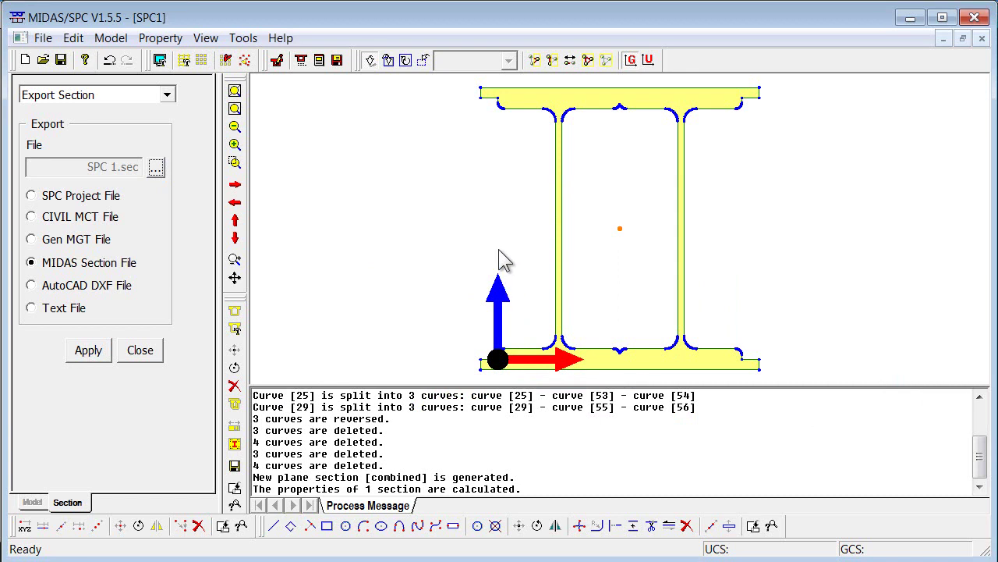
{"action": "key", "text": "alt+Tab"}
{"action": "key", "text": "alt+Tab"}
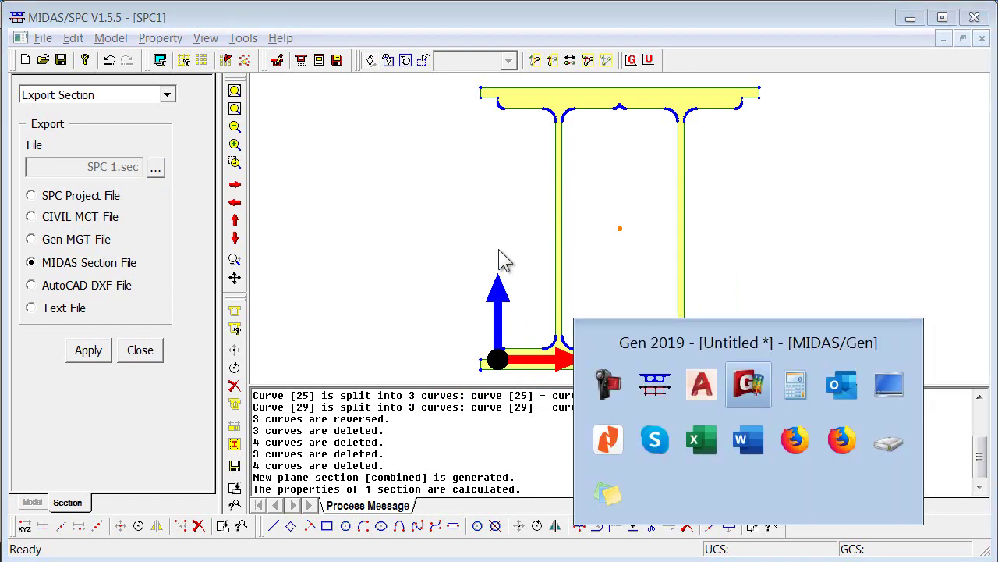
- Back in MIDAS/Gen, add new section 1 by value, using the General Section shape
{"action": "key", "text": "Escape"}
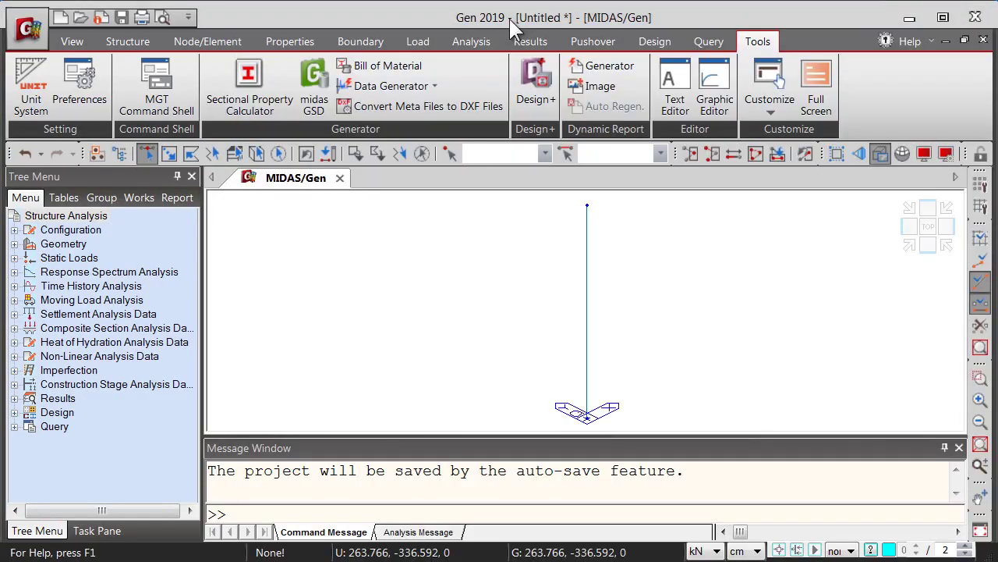
{"action": "left_click", "coordinate": [294, 47]}
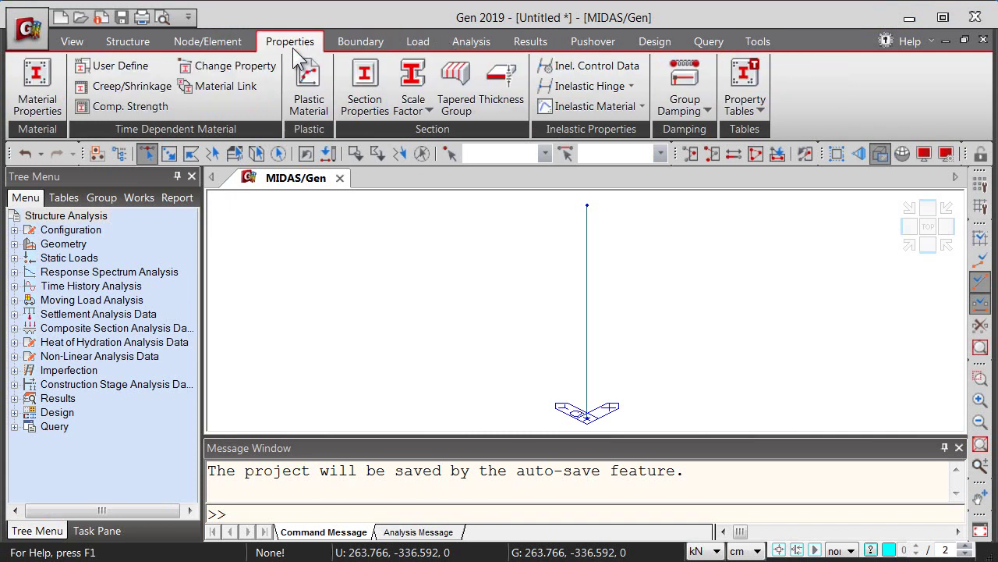
{"action": "left_click", "coordinate": [350, 100]}
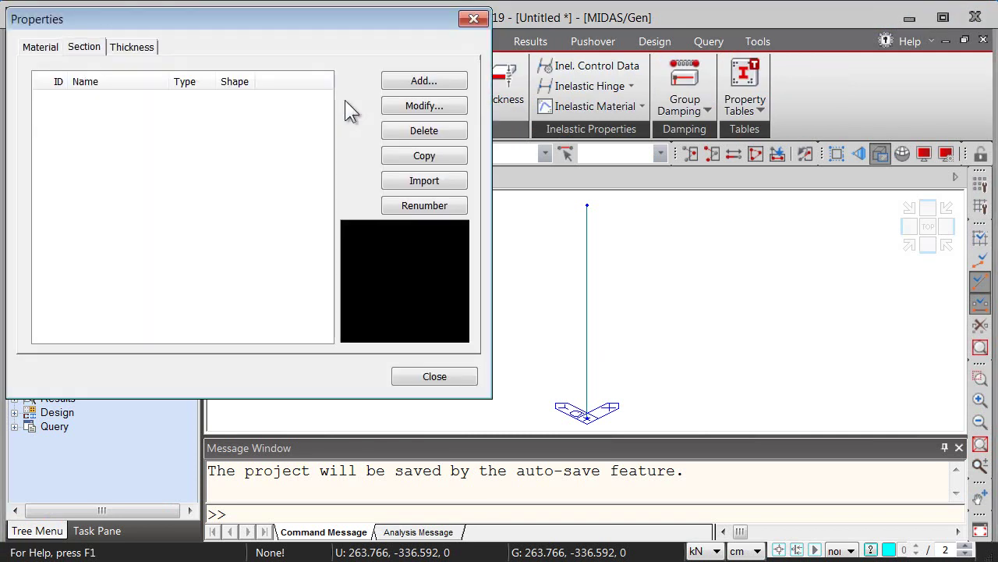
{"action": "left_click", "coordinate": [420, 81]}
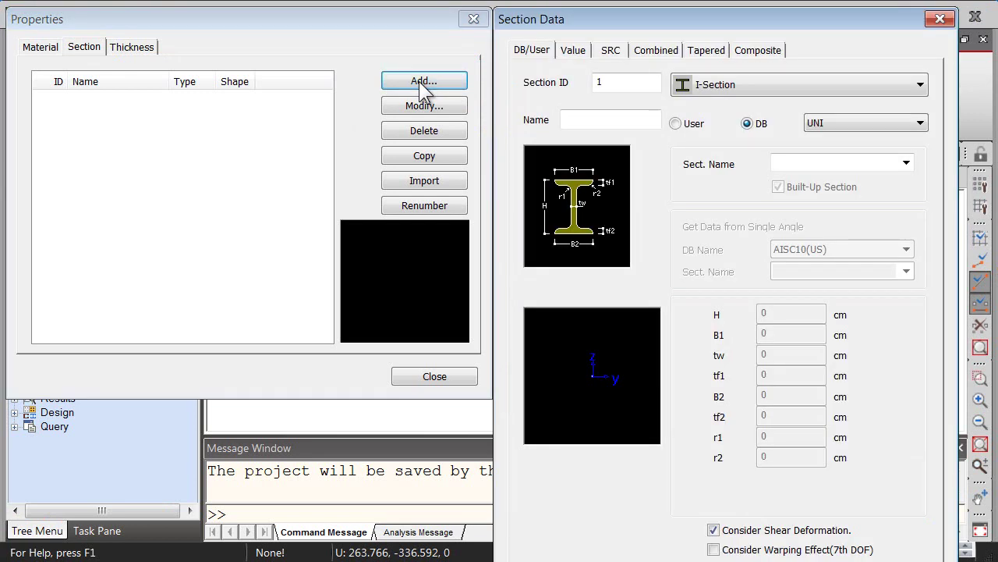
{"action": "left_click", "coordinate": [570, 55]}
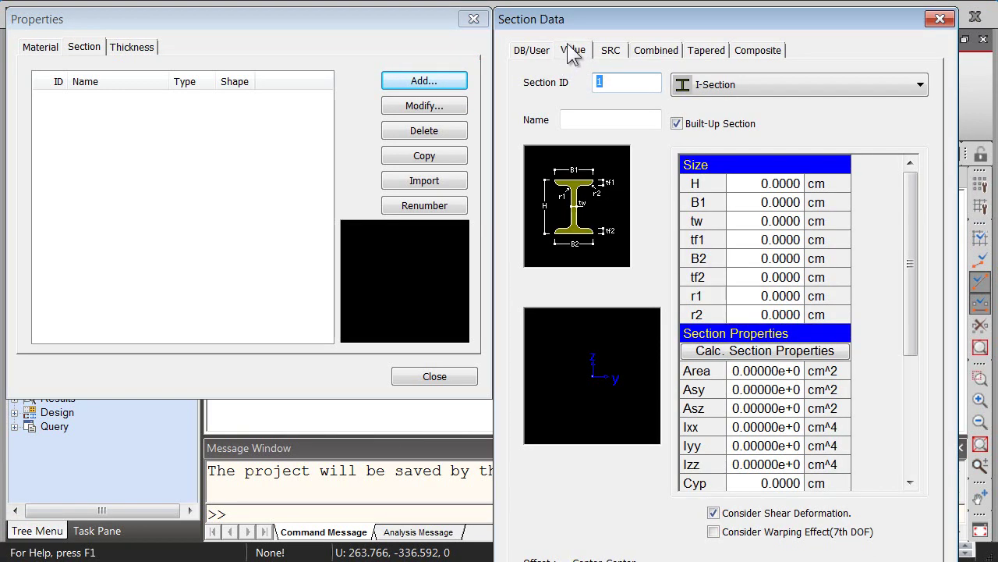
{"action": "left_click", "coordinate": [781, 81]}
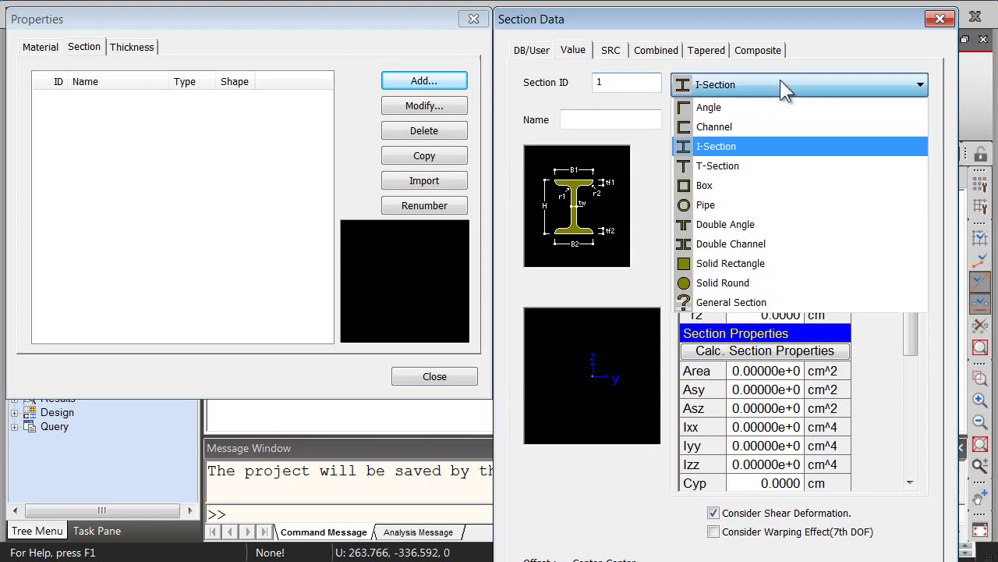
{"action": "left_click", "coordinate": [716, 303]}
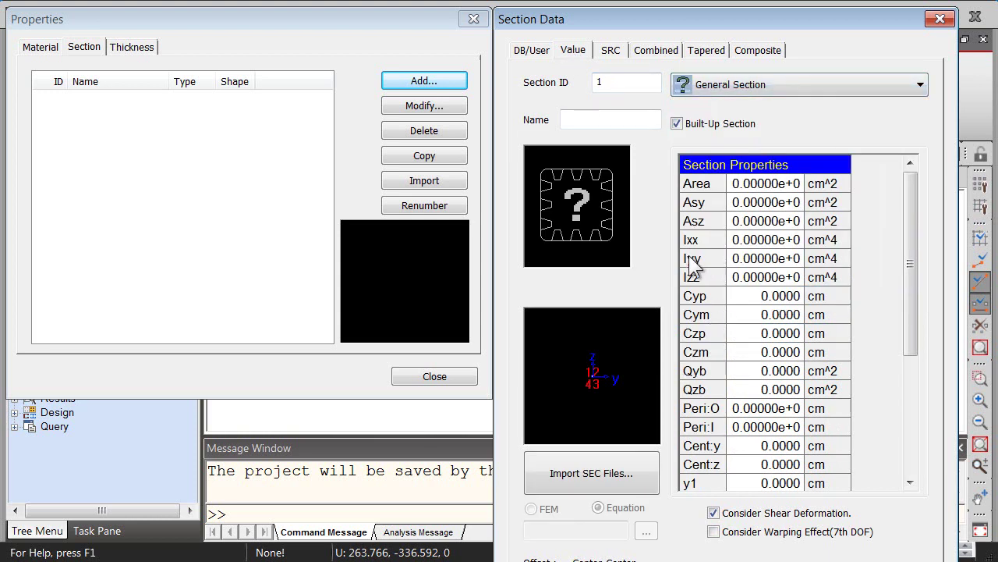
- Import the 1:combined section data from the SPC 1.sec file
{"action": "left_click", "coordinate": [568, 476]}
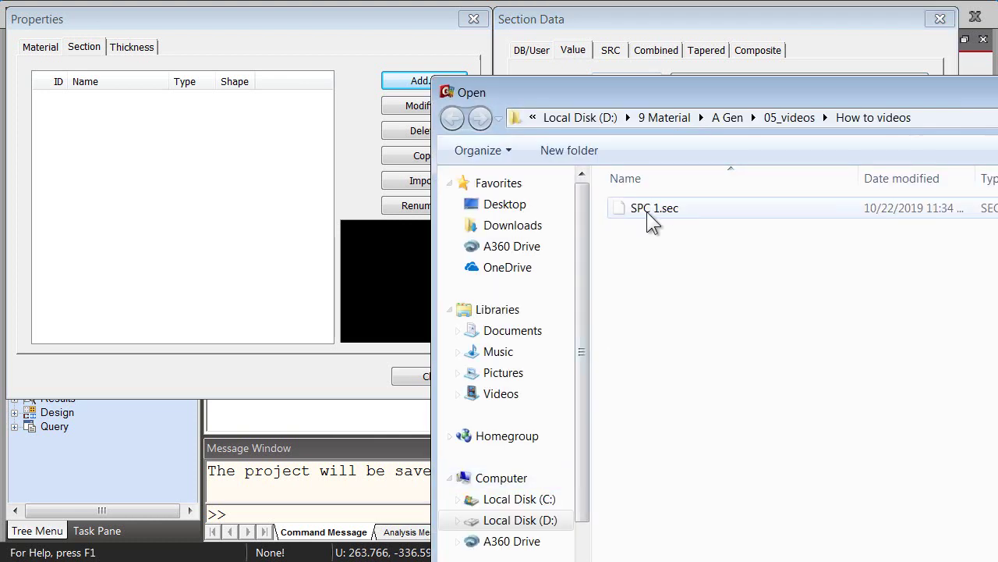
{"action": "left_click", "coordinate": [632, 213]}
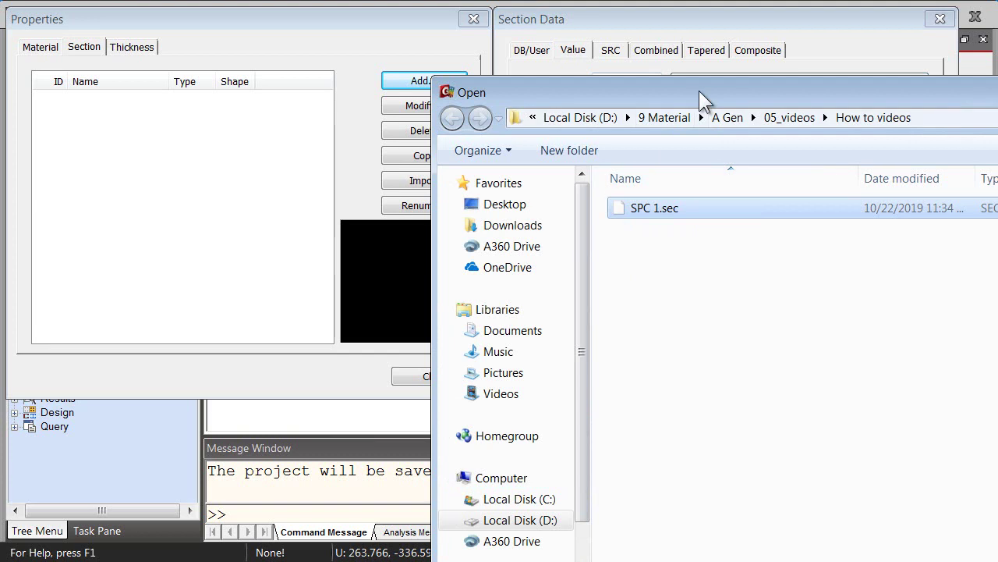
{"action": "left_click_drag", "start_coordinate": [699, 90], "coordinate": [442, 24]}
{"action": "left_click", "coordinate": [805, 553]}
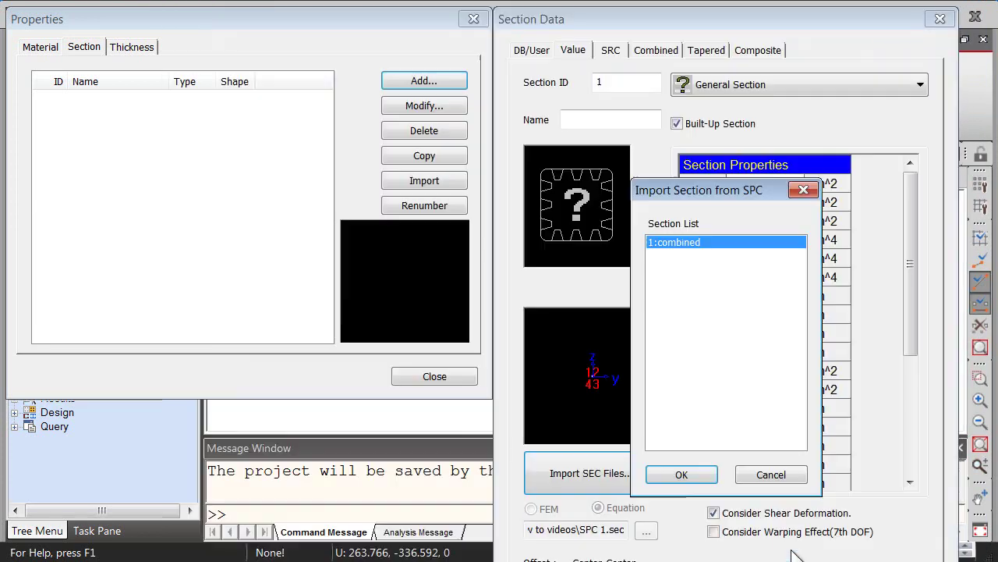
{"action": "left_click", "coordinate": [679, 474]}
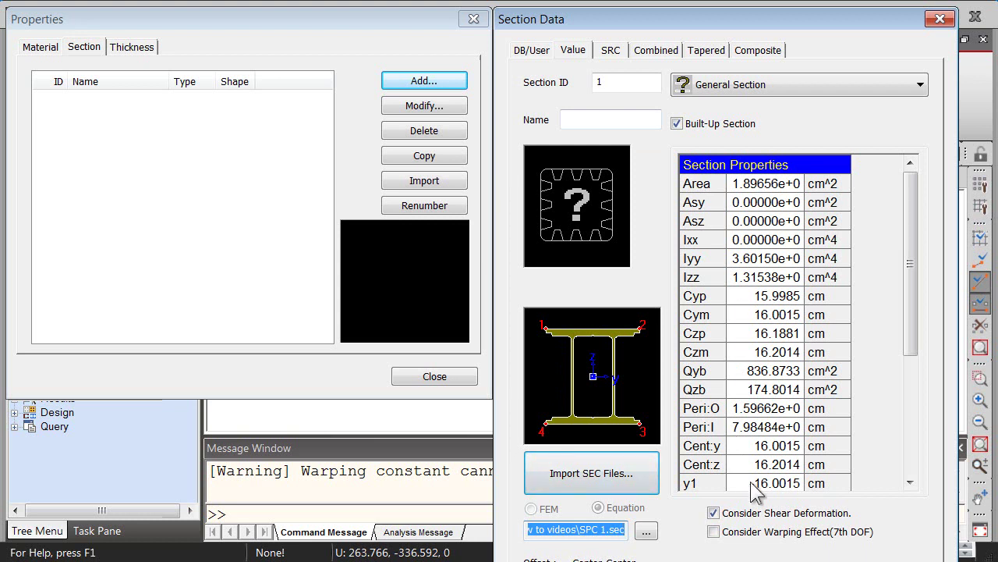
- Name the new section 'Combined' and confirm it
{"action": "left_click", "coordinate": [601, 121]}
{"action": "type", "text": "C"}
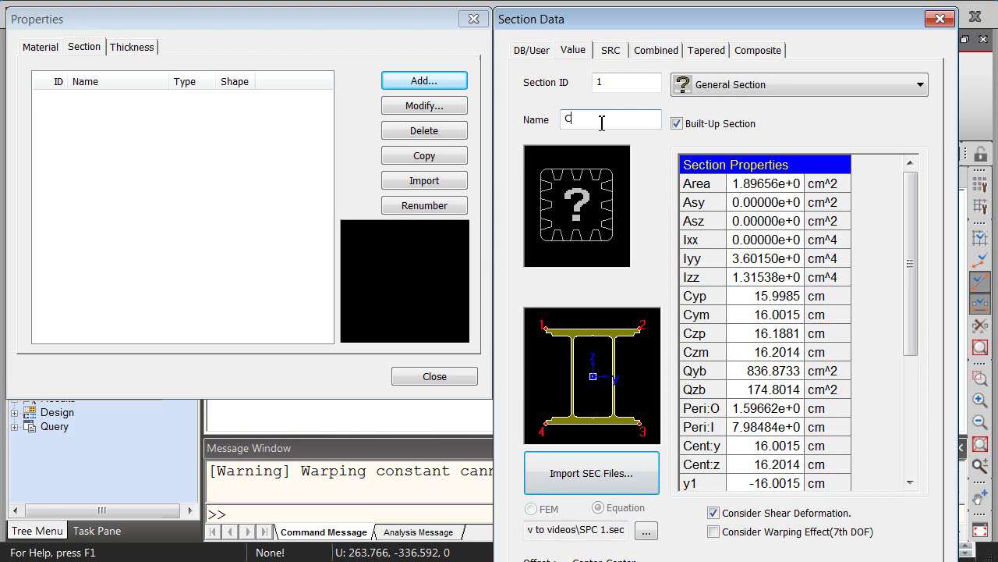
{"action": "type", "text": "ombined"}
{"action": "key", "text": "Return"}
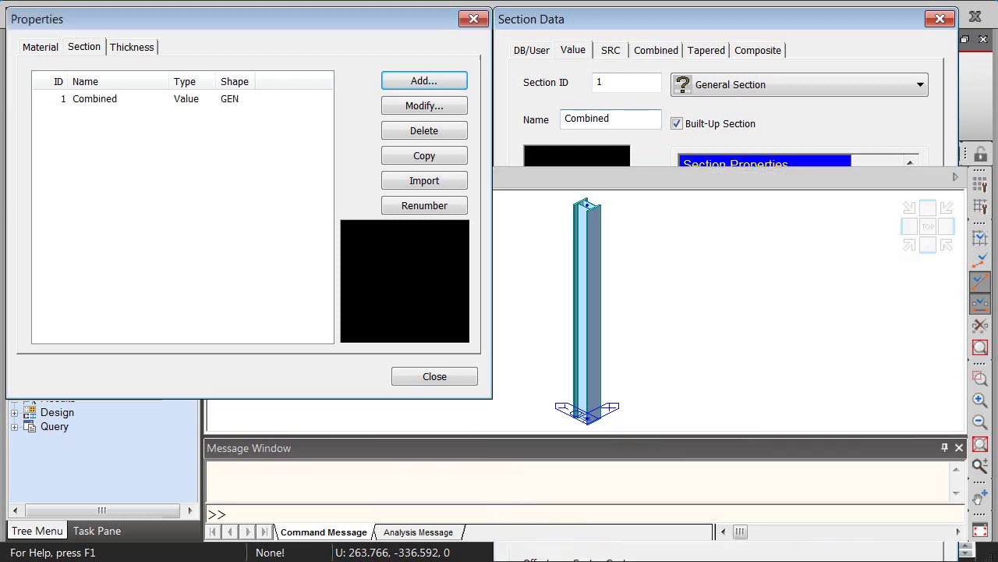
- Select 1 : Combined in the Works tree and inspect the column from top and isometric views
{"action": "left_click", "coordinate": [434, 377]}
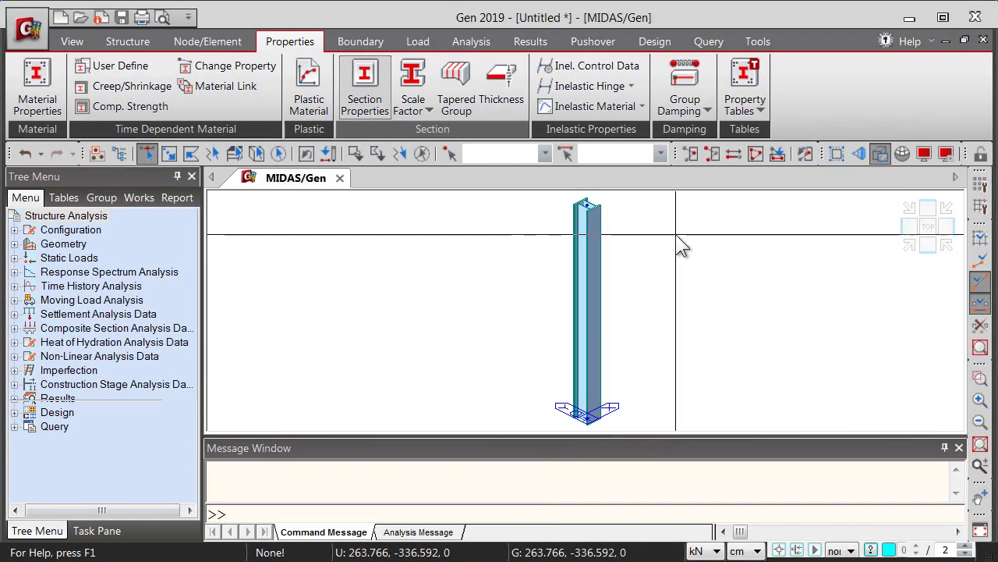
{"action": "left_click", "coordinate": [133, 198]}
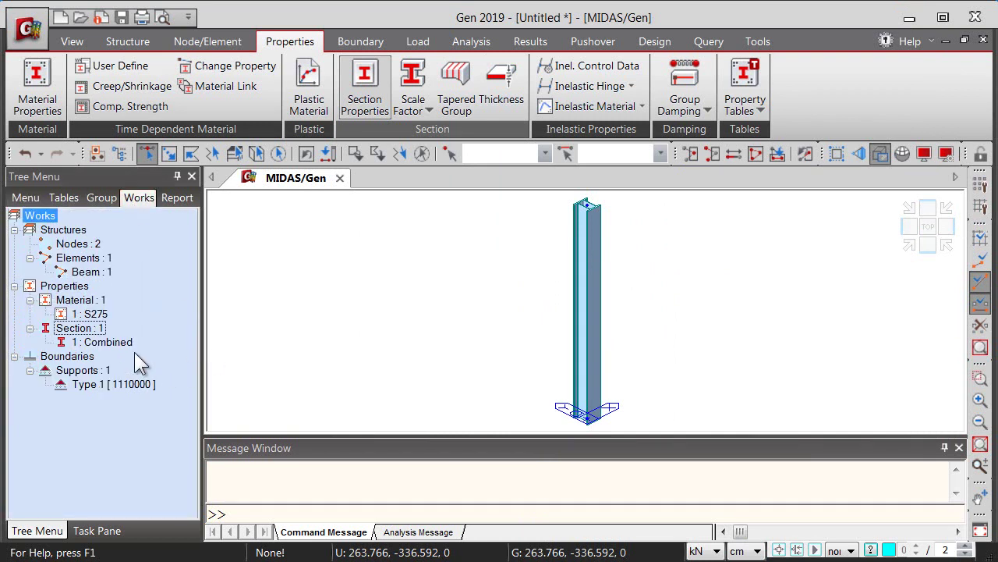
{"action": "left_click", "coordinate": [78, 344]}
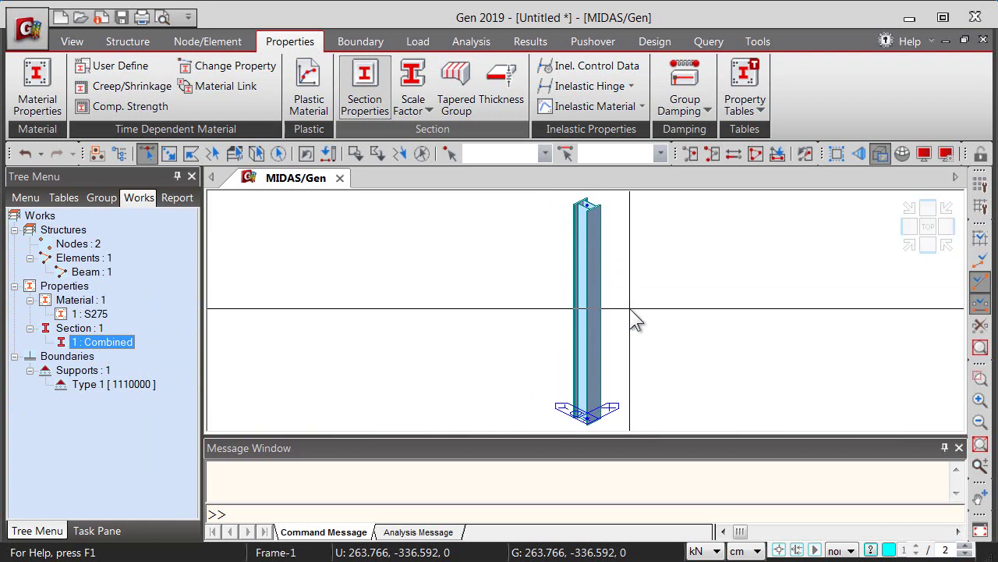
{"action": "left_click", "coordinate": [930, 228]}
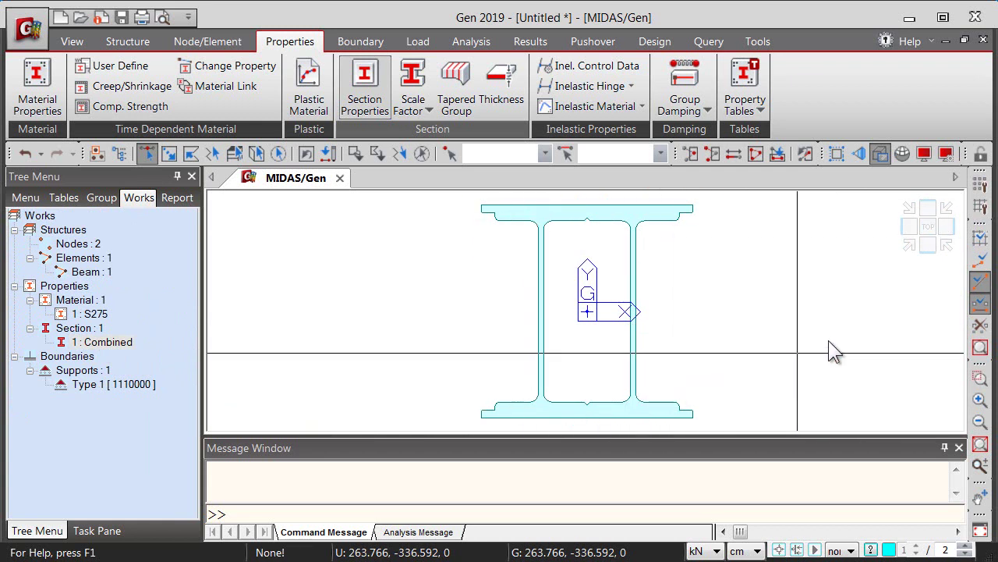
{"action": "left_click", "coordinate": [926, 246]}
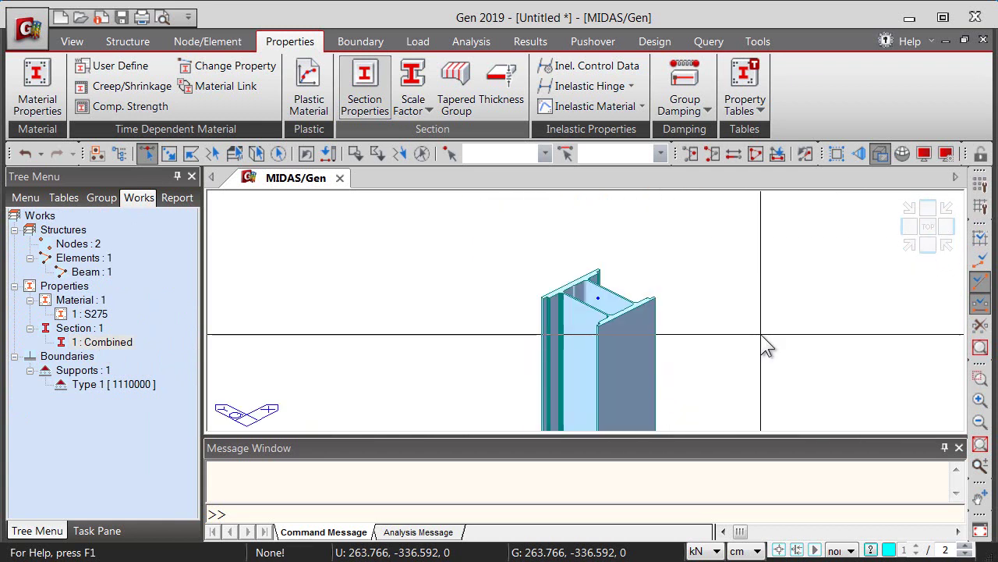